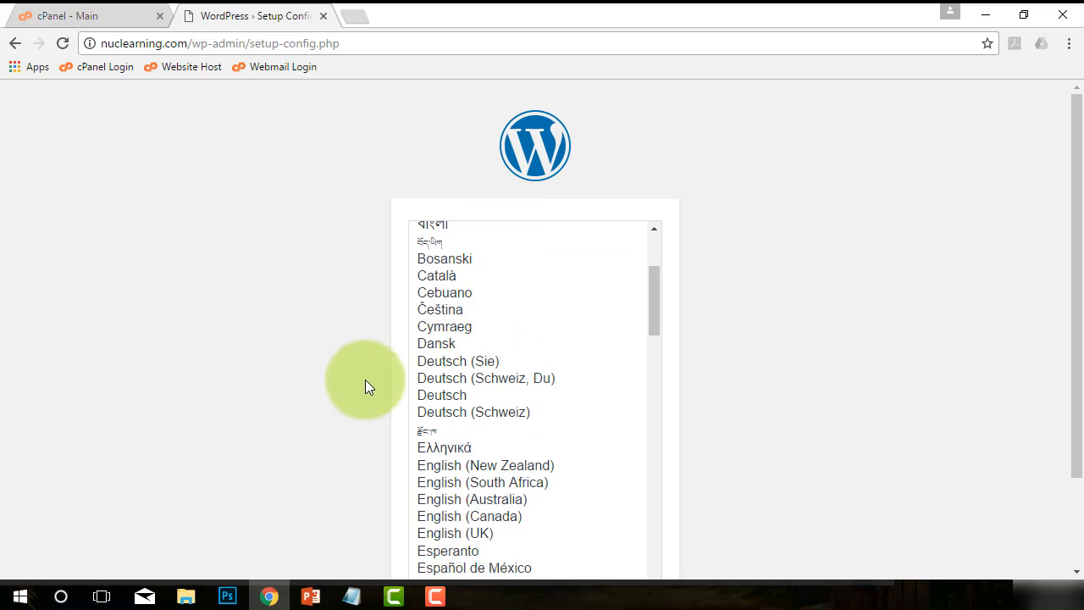
Keep English (United States) as the installation language and continue the WordPress setup.
scroll(593, 284, "up", 2)
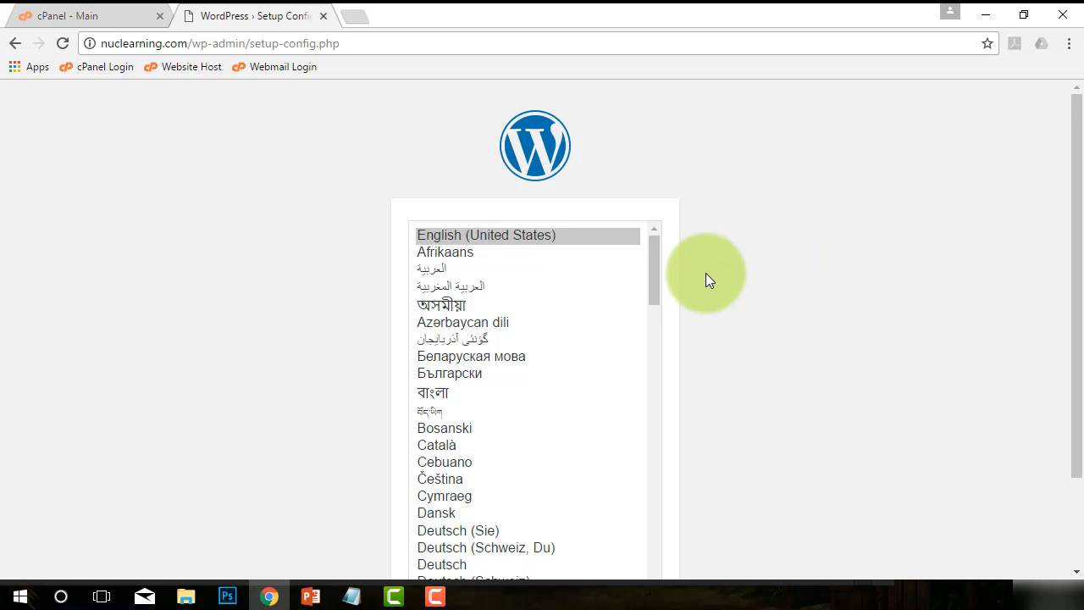
scroll(710, 281, "down", 1)
scroll(709, 281, "up", 1)
scroll(769, 303, "down", 2)
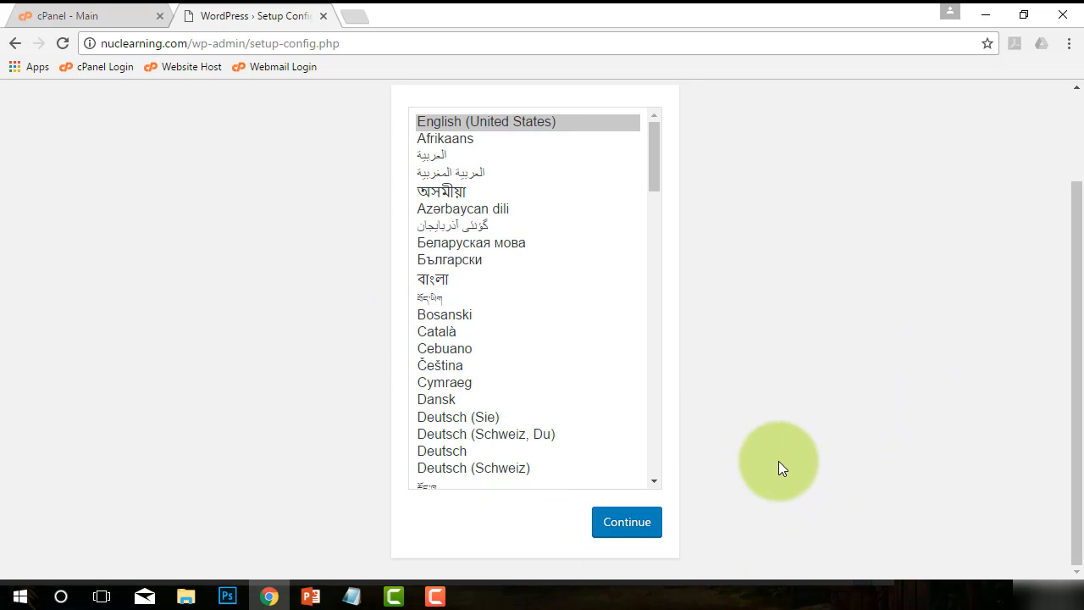
scroll(376, 249, "up", 2)
scroll(774, 339, "down", 2)
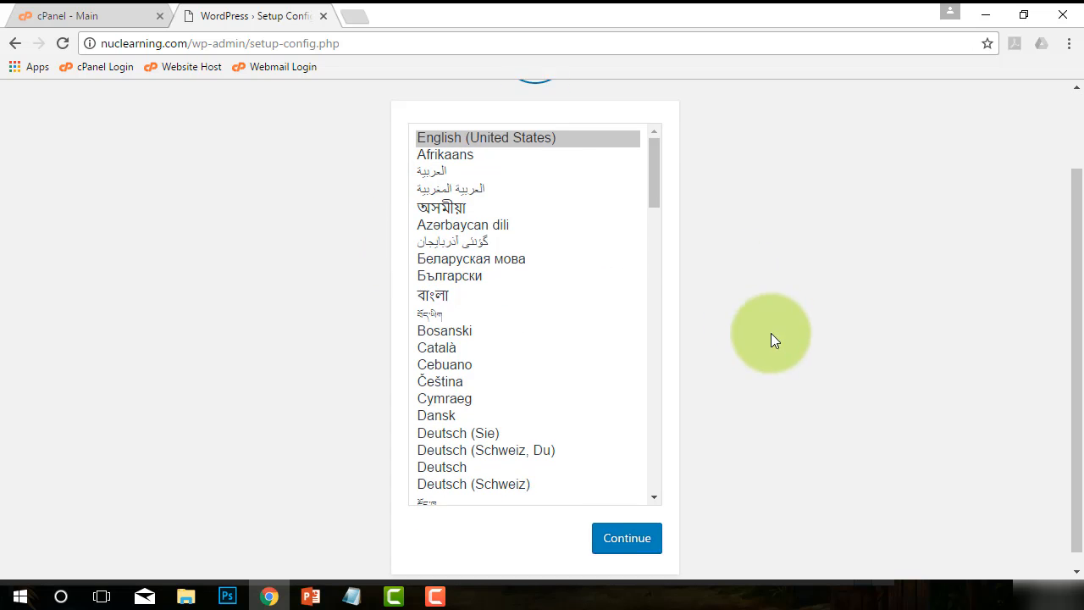
left_click(626, 525)
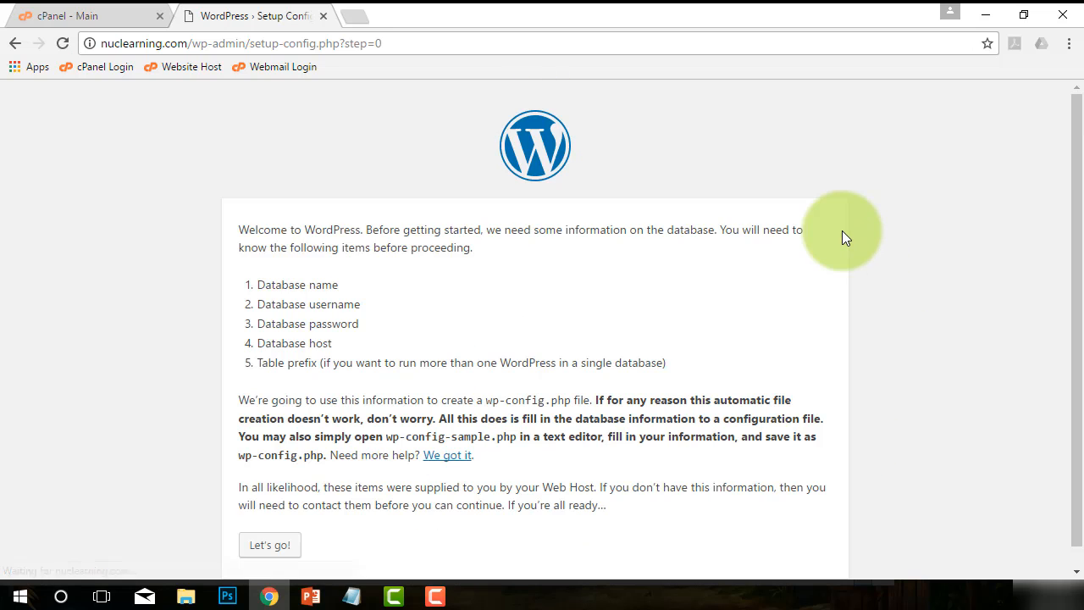
Review the database details in serverinformation.txt, then proceed from the welcome page to the database connection form.
scroll(327, 285, "down", 1)
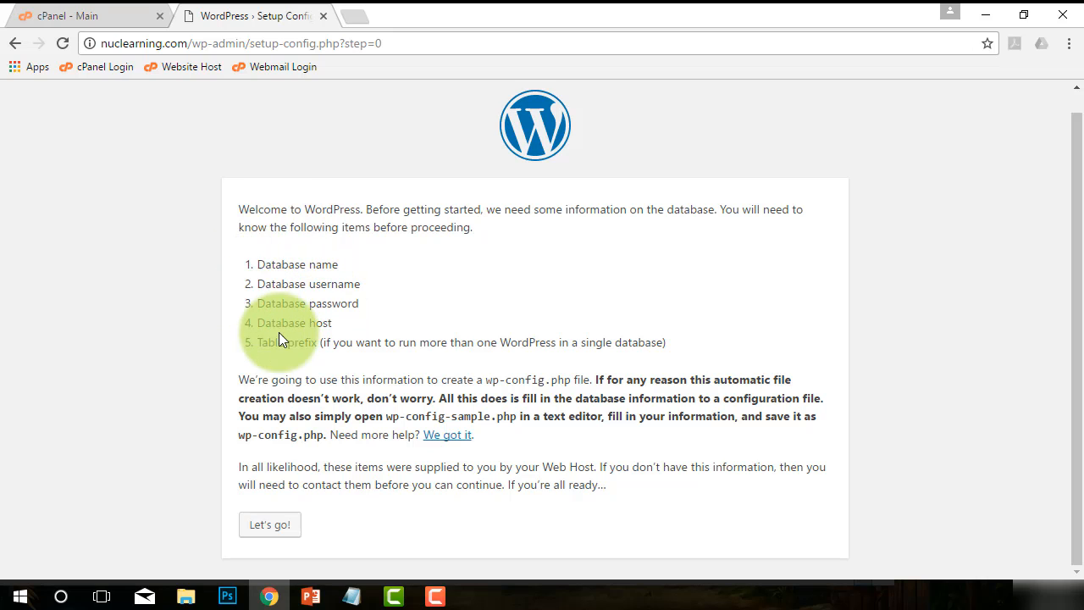
mouse_move(356, 599)
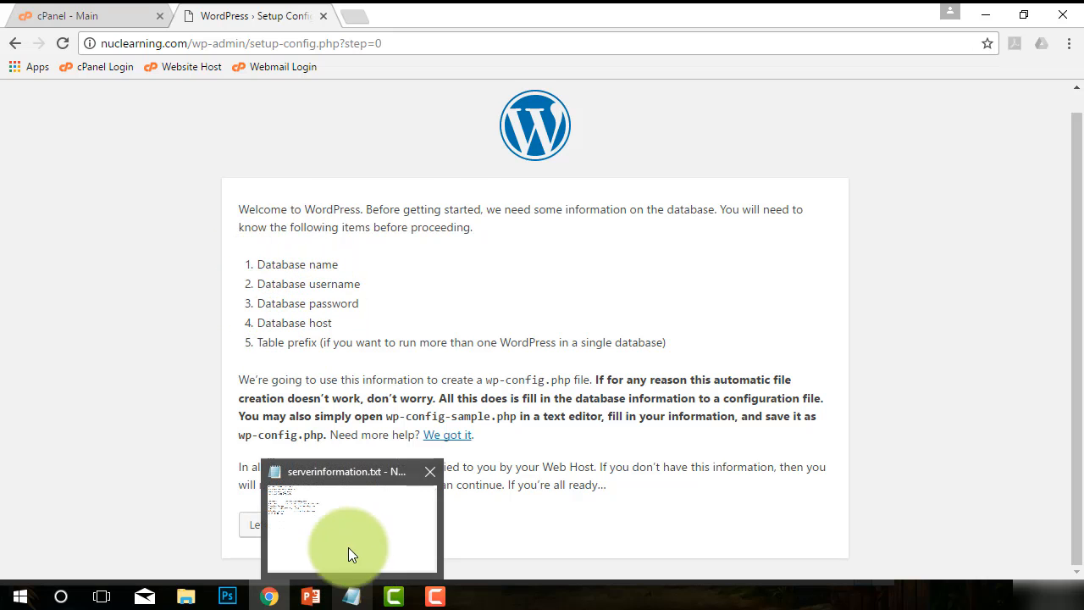
left_click(347, 554)
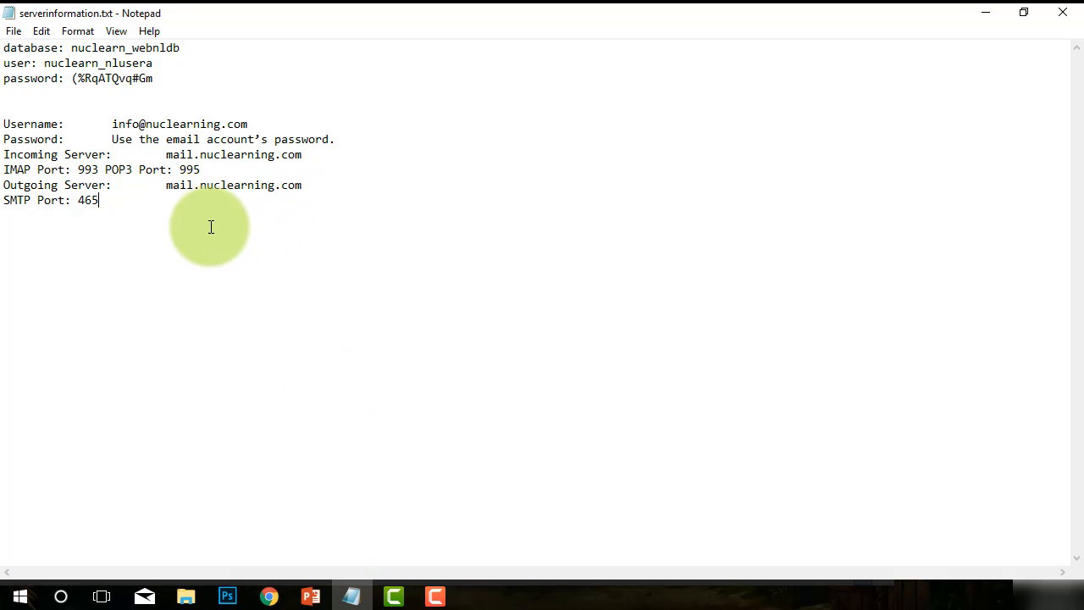
left_click_drag(211, 228, 12, 29)
left_click(337, 169)
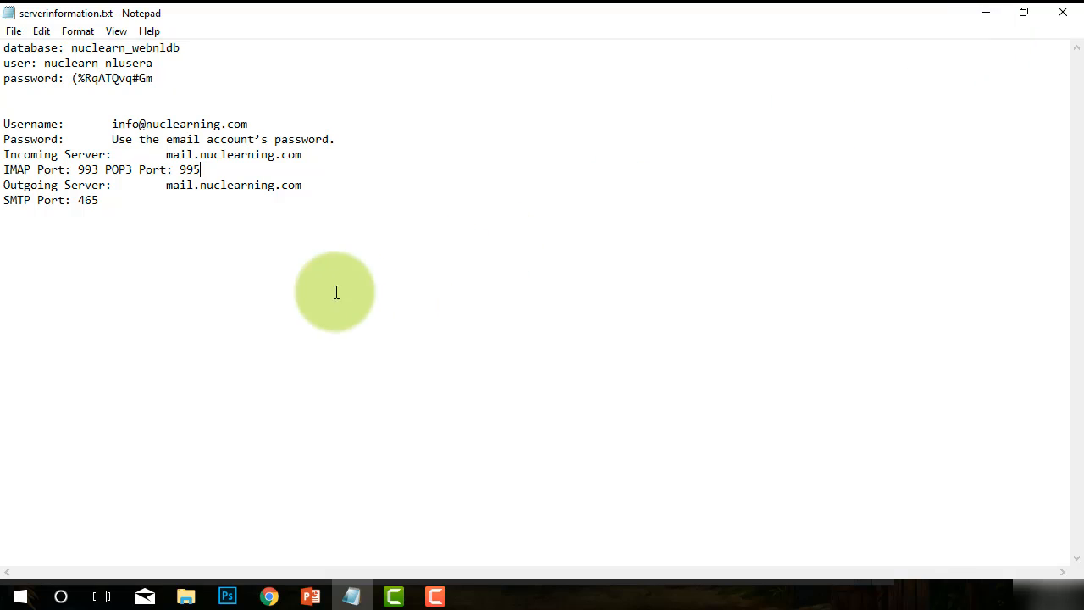
left_click(300, 288)
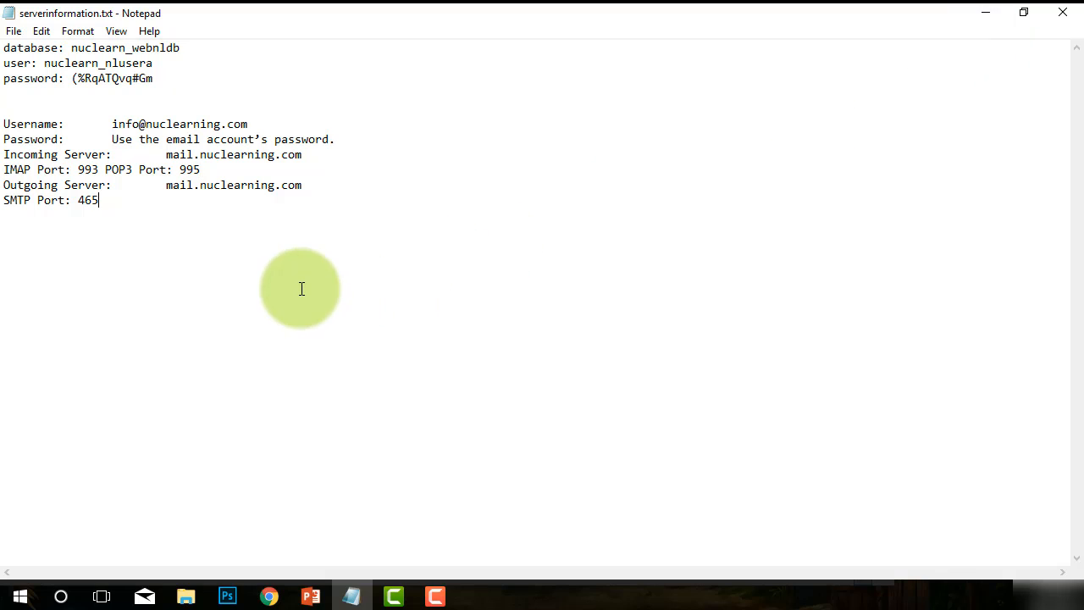
left_click(980, 17)
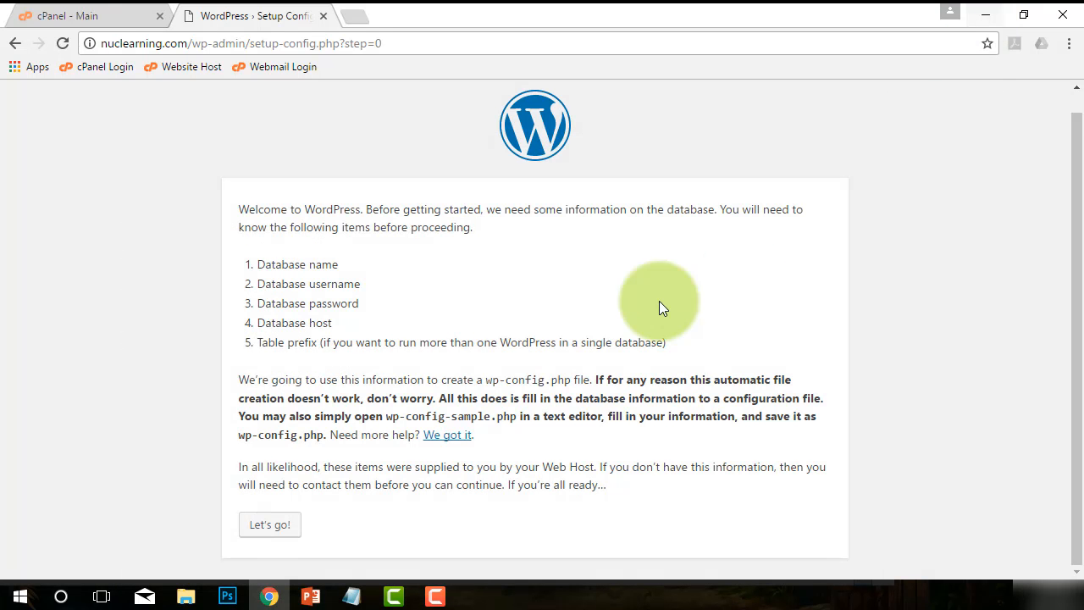
left_click(269, 527)
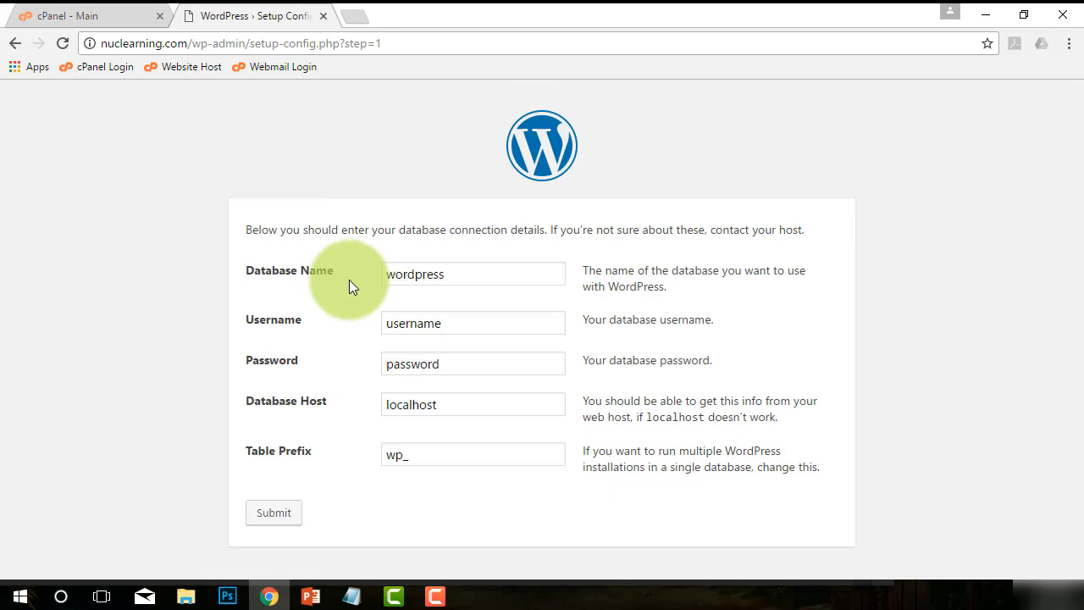
Copy the database name from serverinformation.txt and paste it into Database Name as nuclearn_webnldb.
left_click(472, 276)
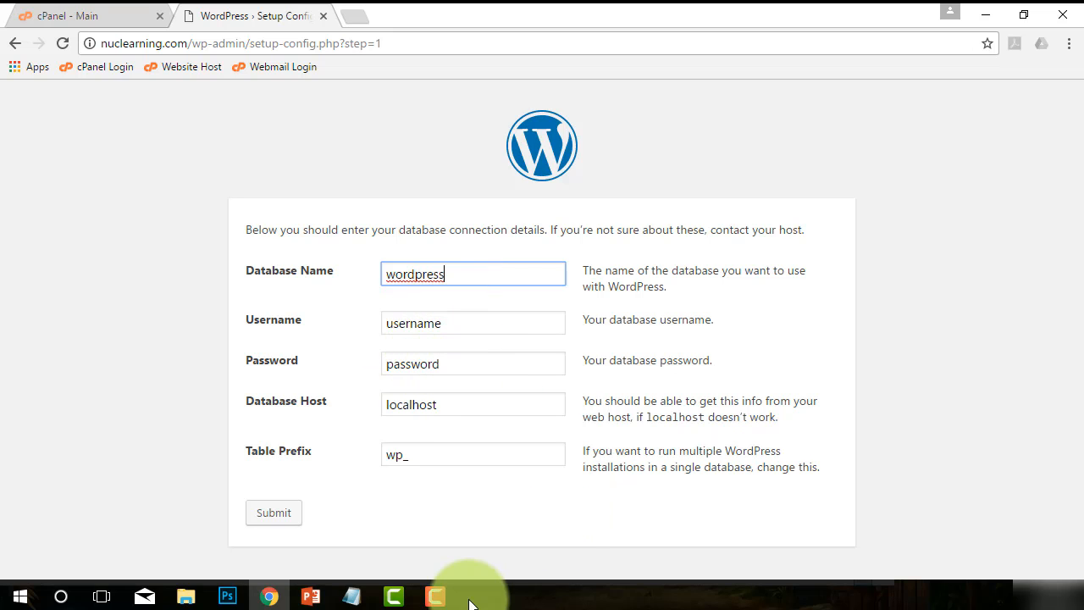
mouse_move(354, 595)
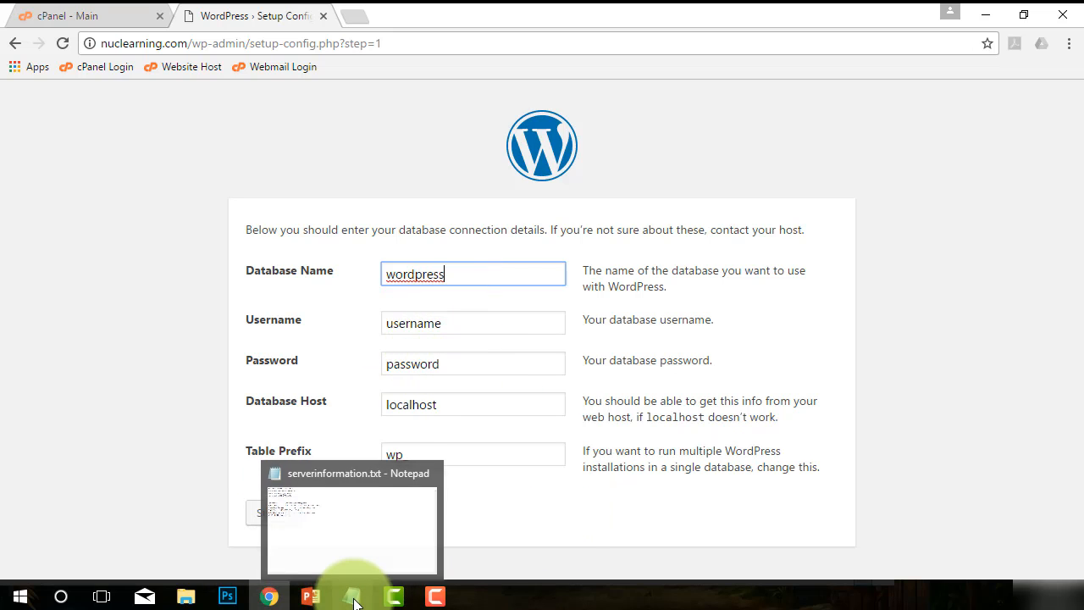
left_click(354, 521)
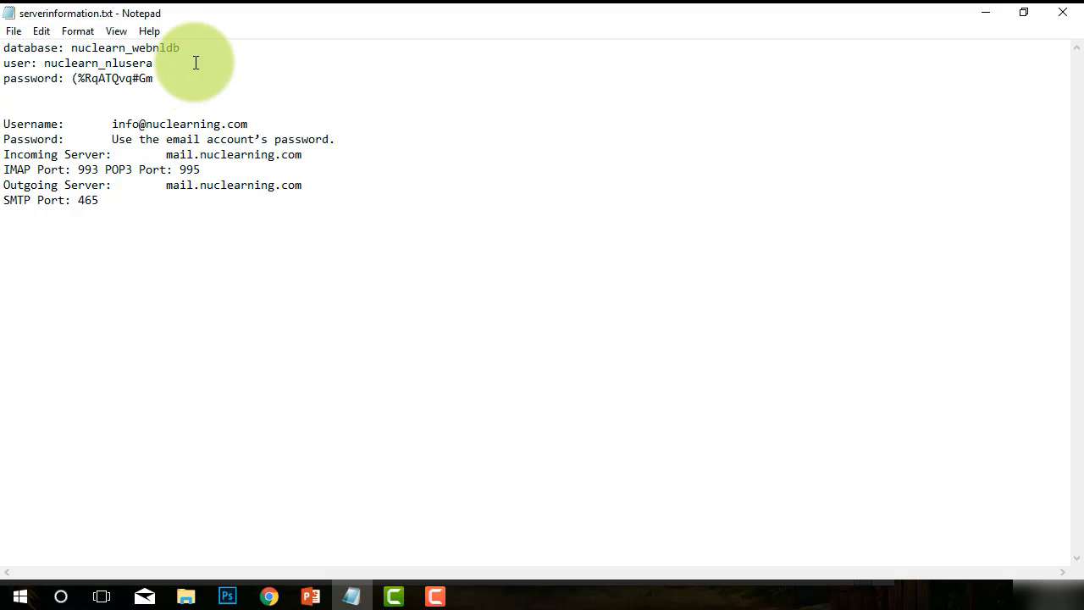
left_click_drag(186, 48, 76, 47)
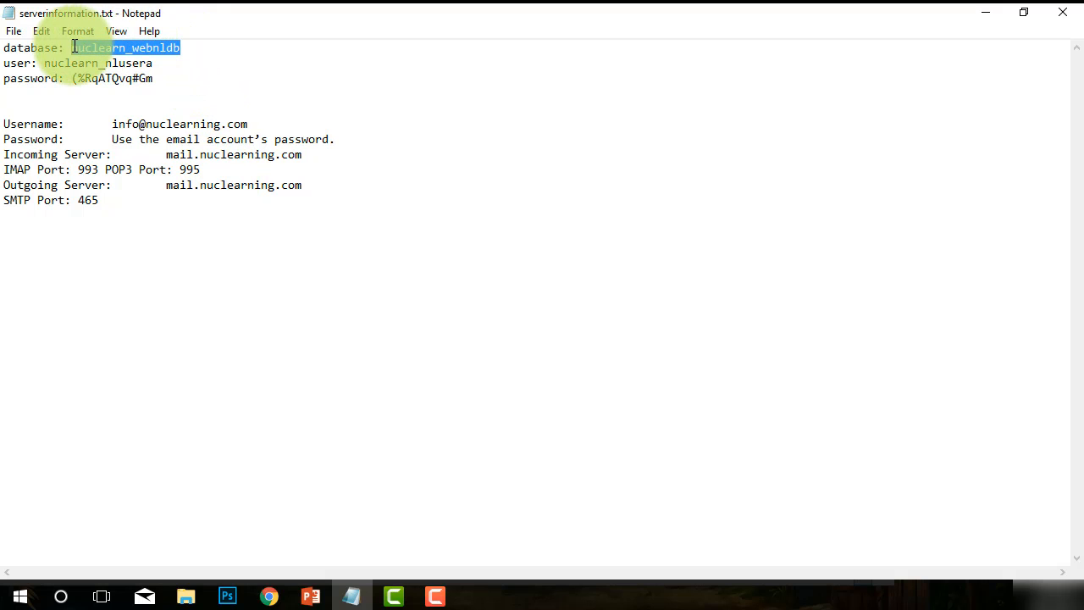
right_click(88, 49)
left_click(126, 101)
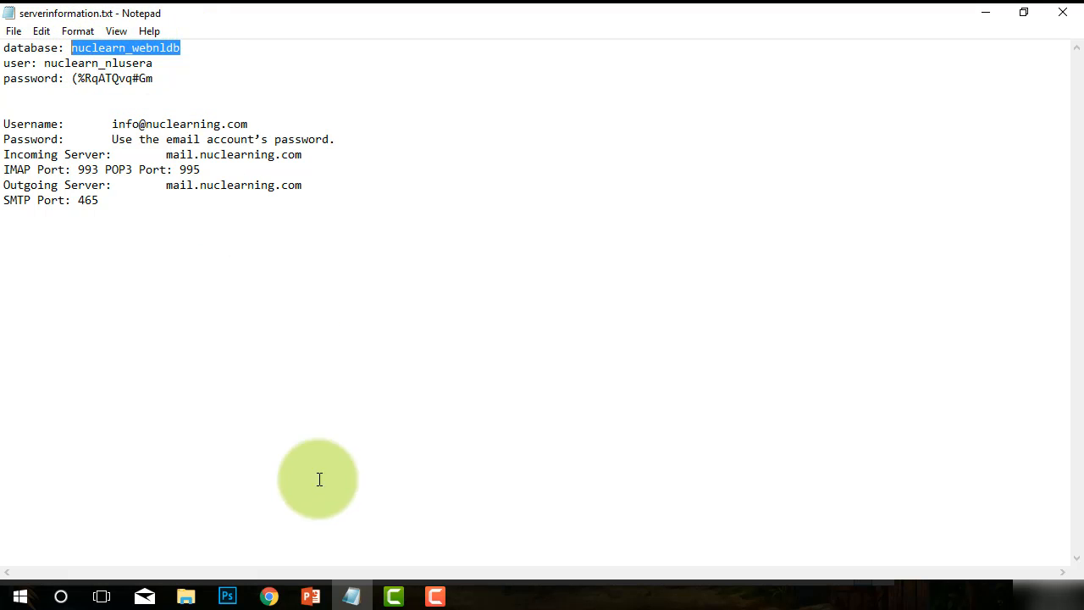
left_click(268, 597)
left_click_drag(460, 271, 386, 271)
right_click(426, 273)
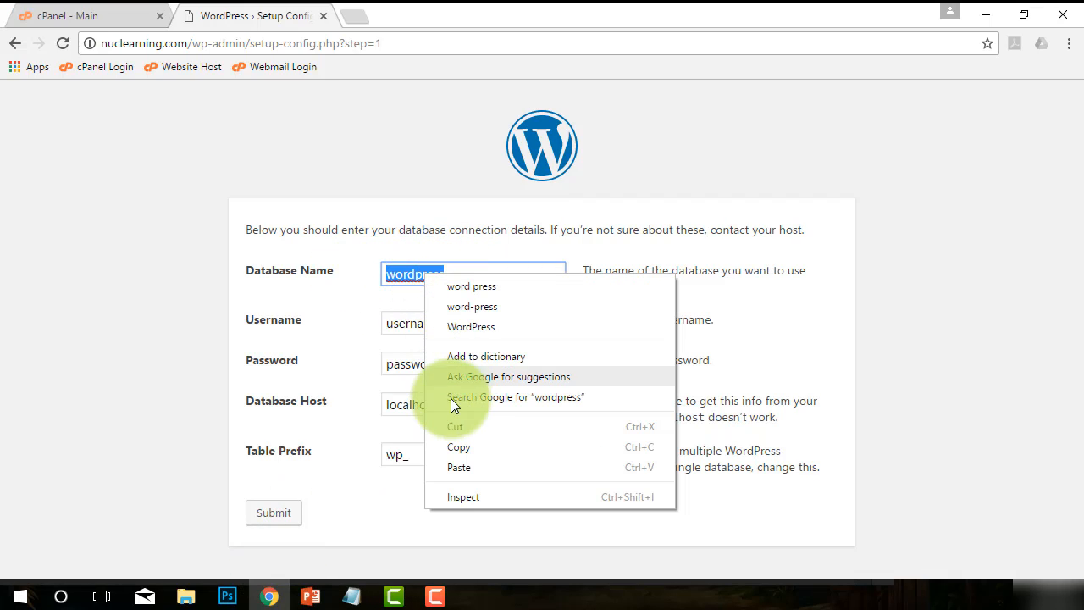
left_click(467, 468)
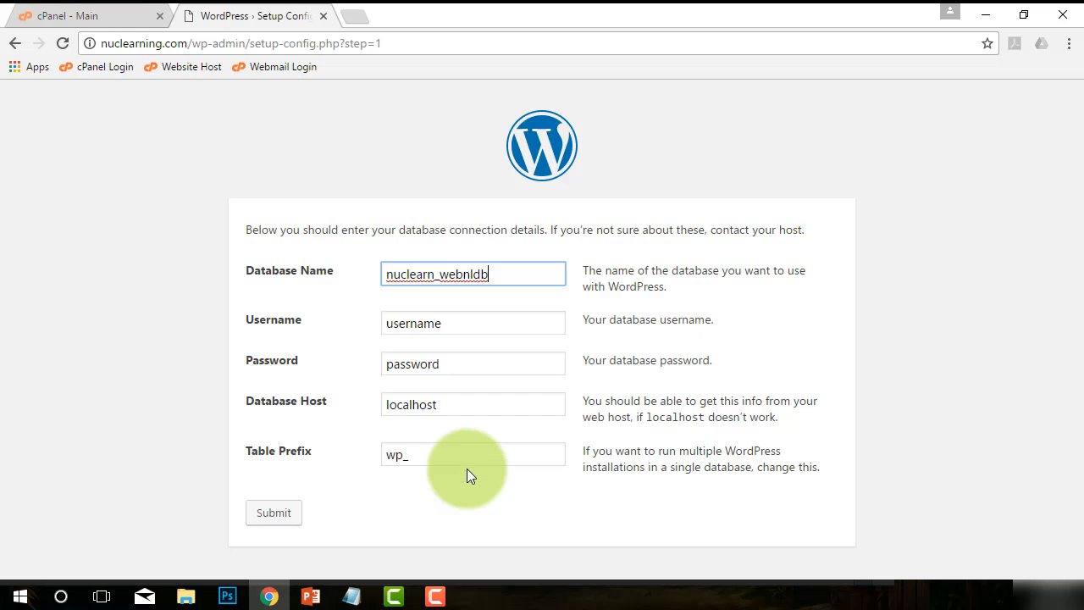
double_click(435, 273)
left_click(467, 326)
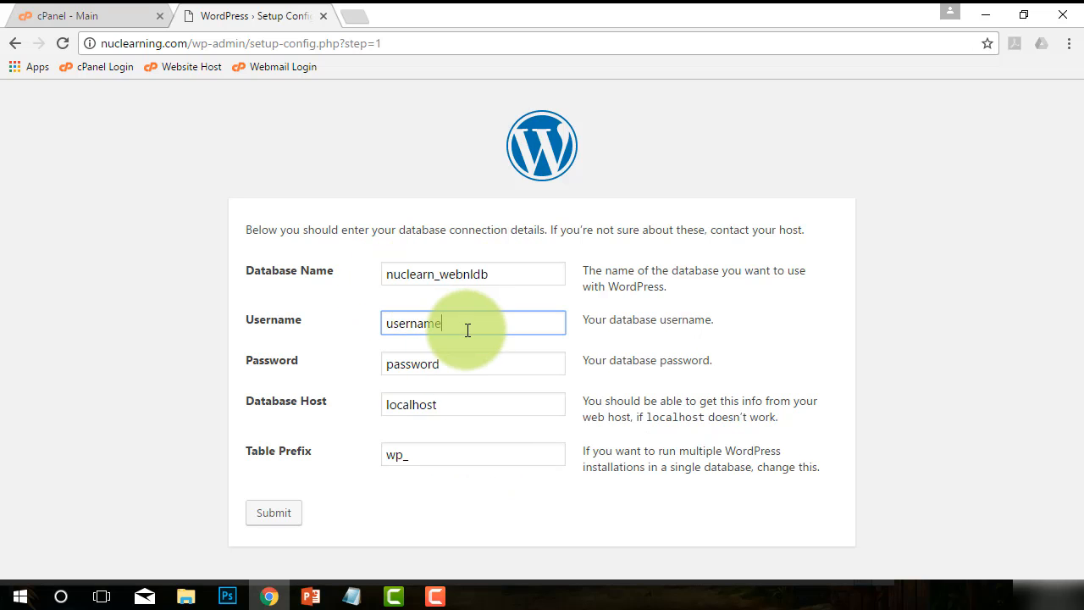
left_click(352, 595)
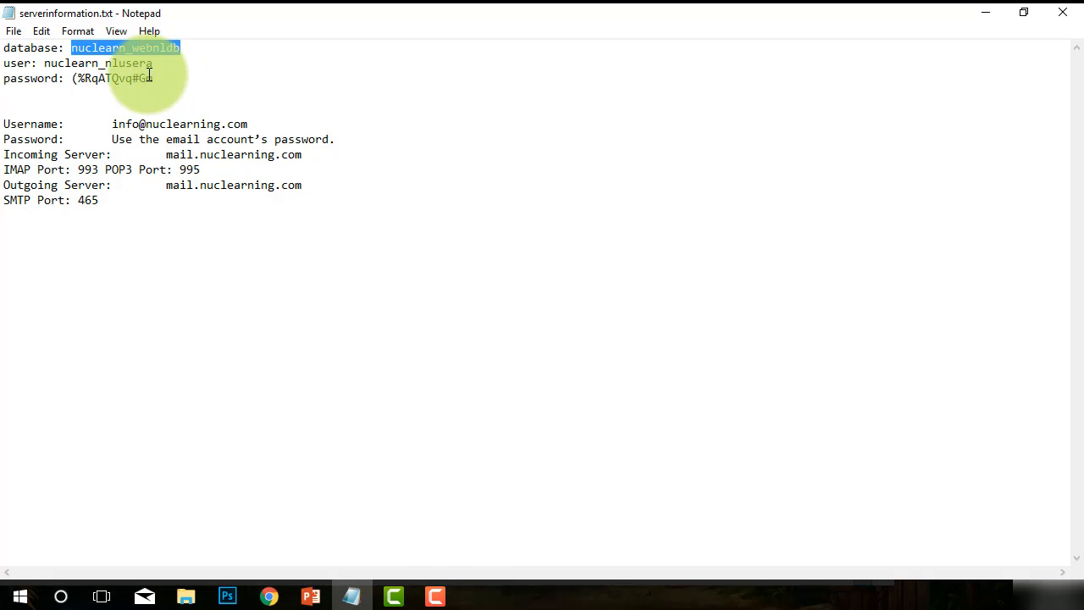
left_click_drag(153, 74, 45, 64)
left_click(93, 67)
right_click(69, 64)
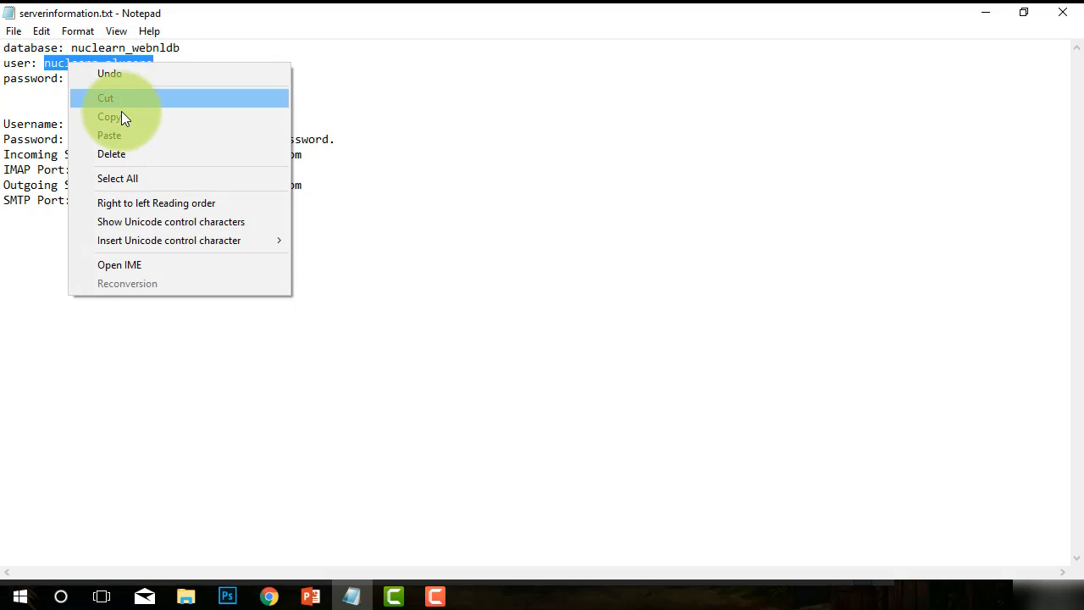
left_click(124, 116)
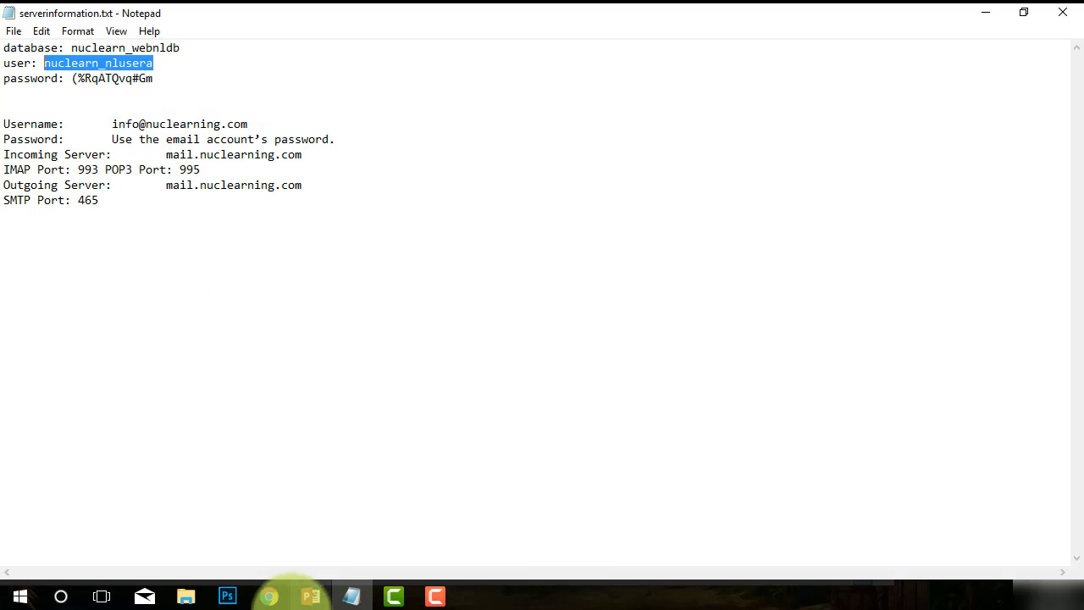
left_click(269, 597)
double_click(402, 321)
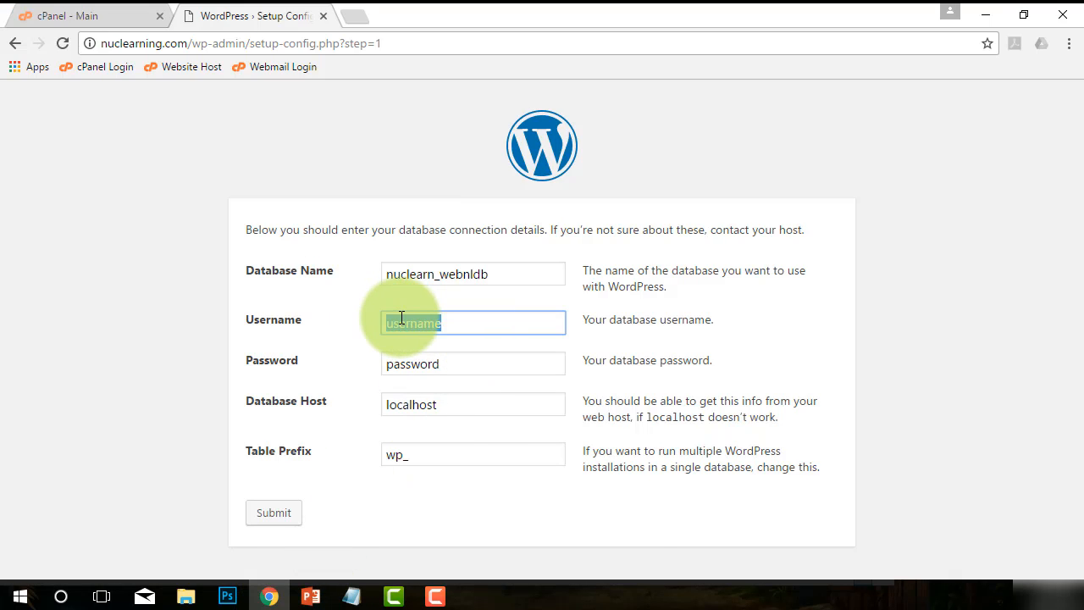
right_click(401, 318)
left_click(448, 370)
Copy the database password from serverinformation.txt and paste it into the Password field.
left_click(450, 365)
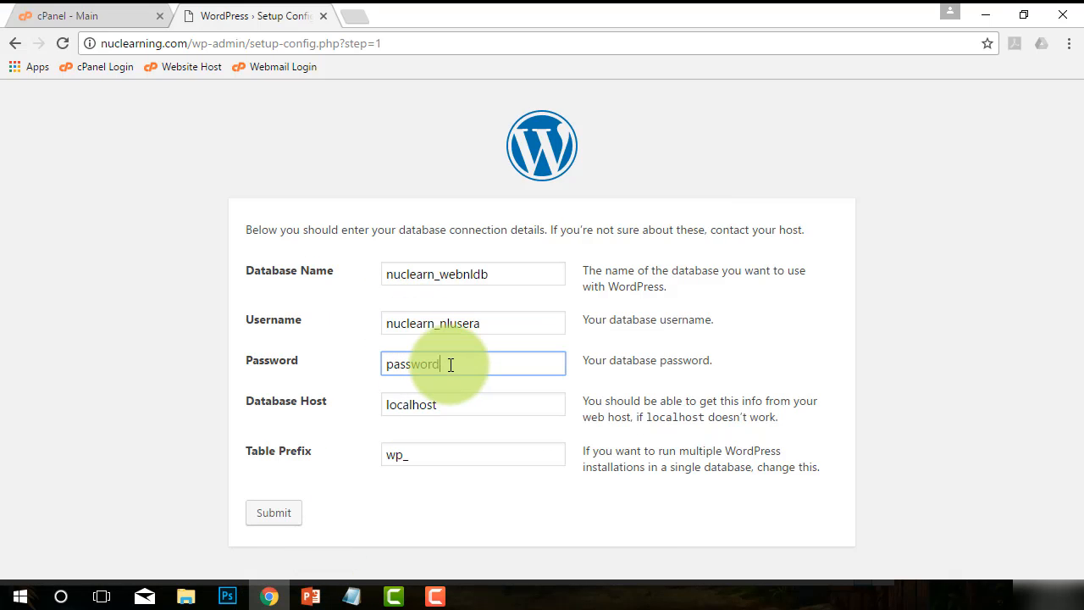
left_click(351, 597)
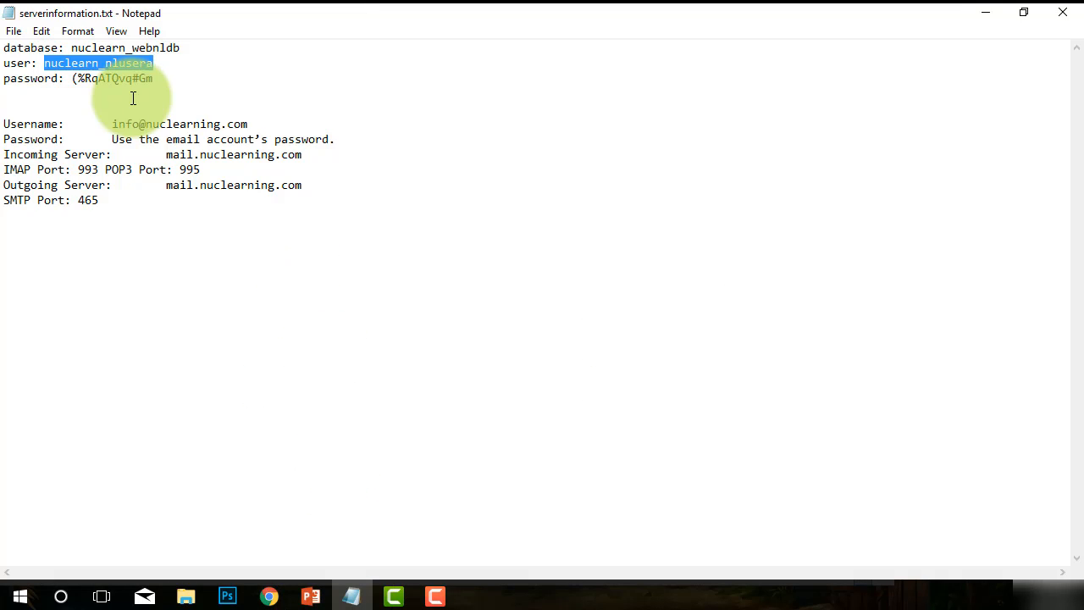
left_click_drag(155, 79, 73, 79)
right_click(88, 79)
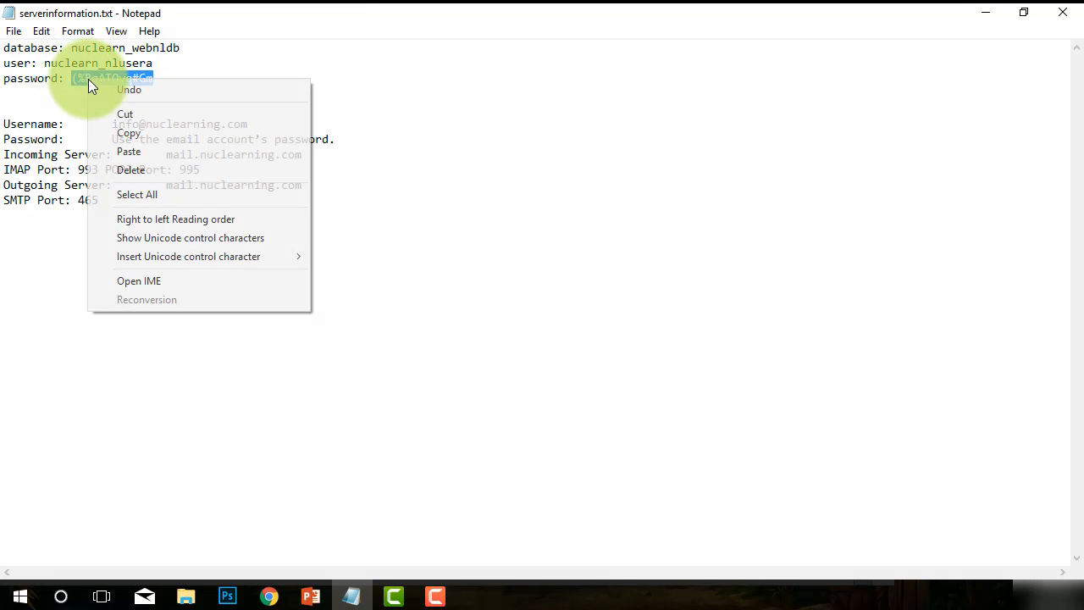
left_click(140, 133)
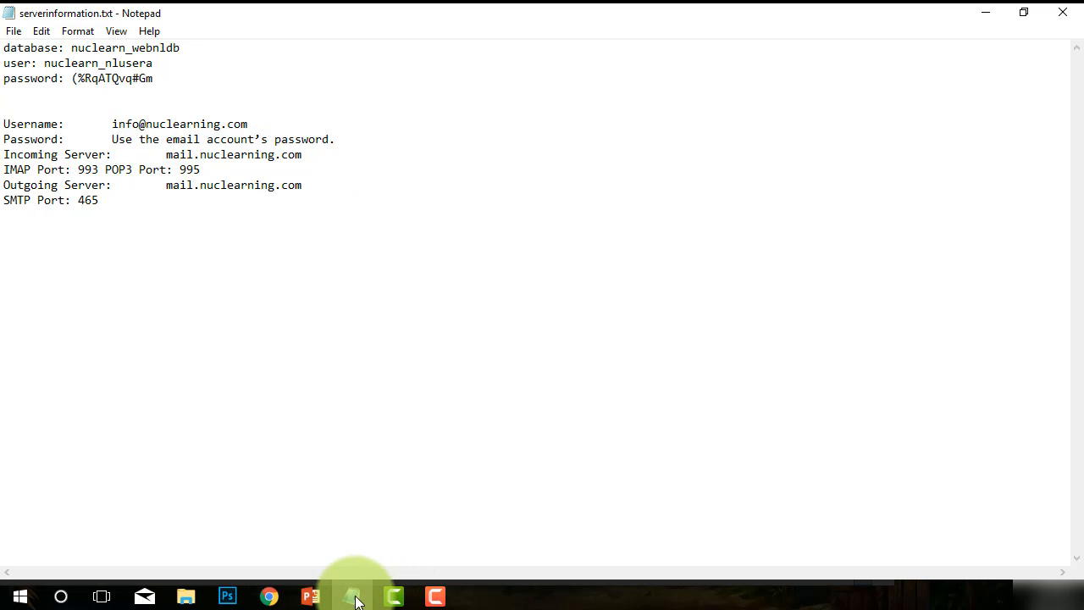
mouse_move(271, 595)
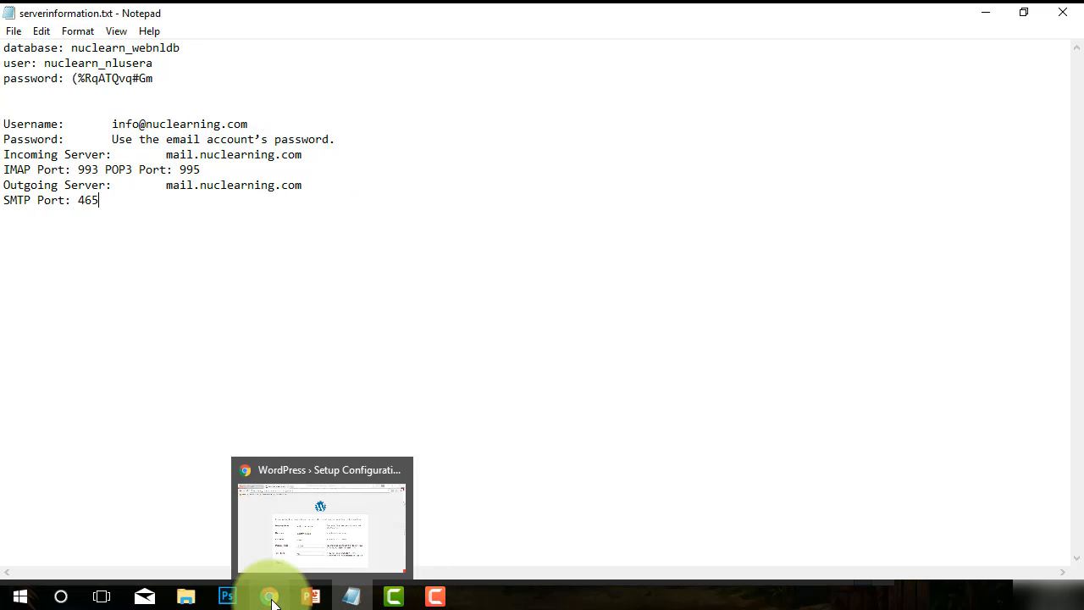
left_click(270, 536)
double_click(395, 365)
right_click(403, 363)
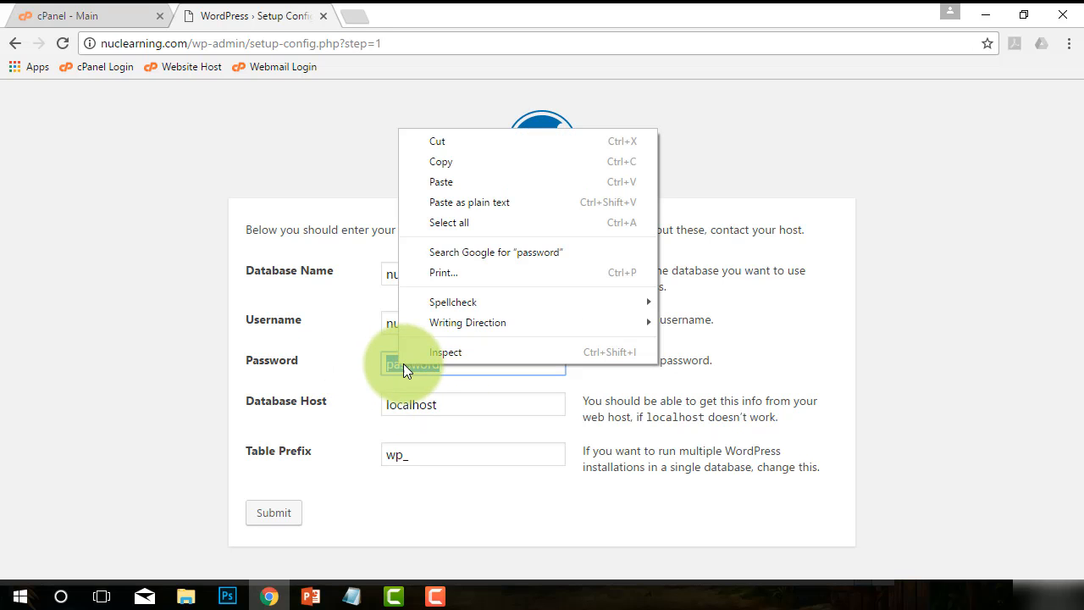
left_click(452, 183)
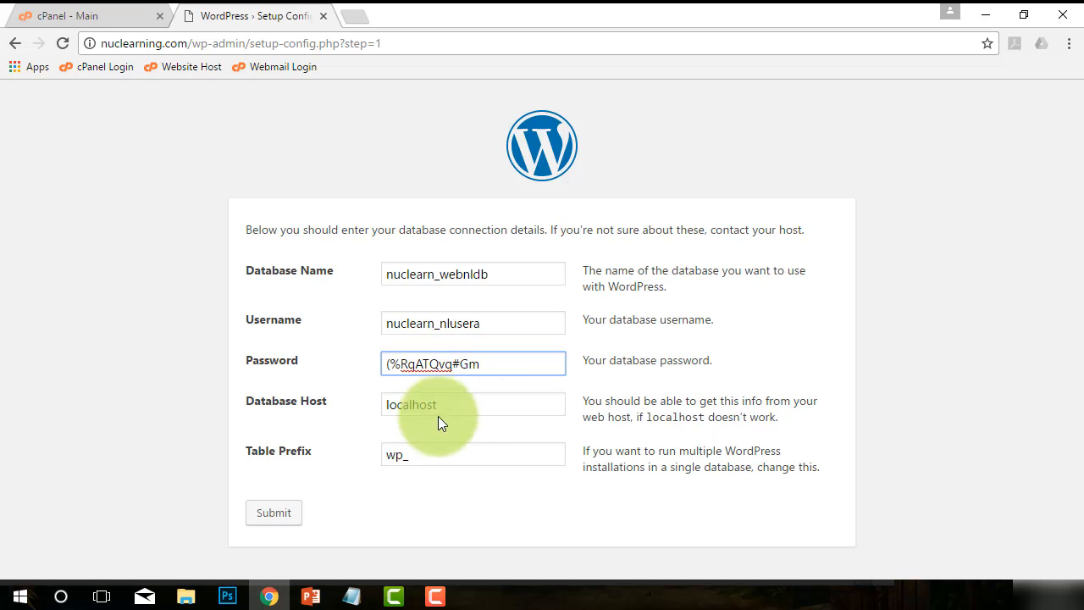
Keep localhost as Database Host and wp_ as Table Prefix, and submit the connection details.
left_click_drag(426, 406, 358, 405)
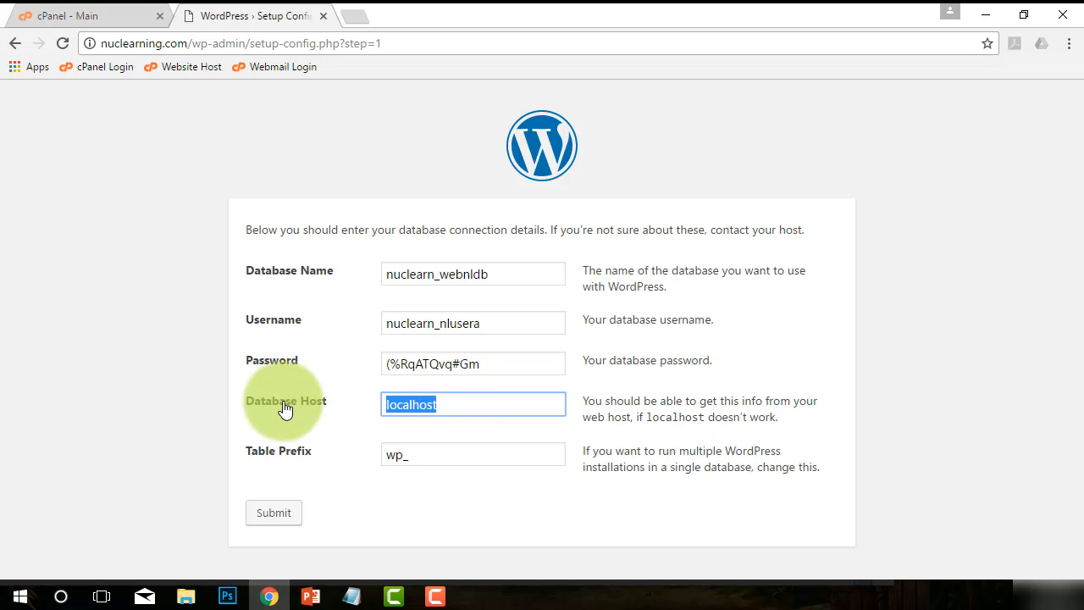
left_click(415, 455)
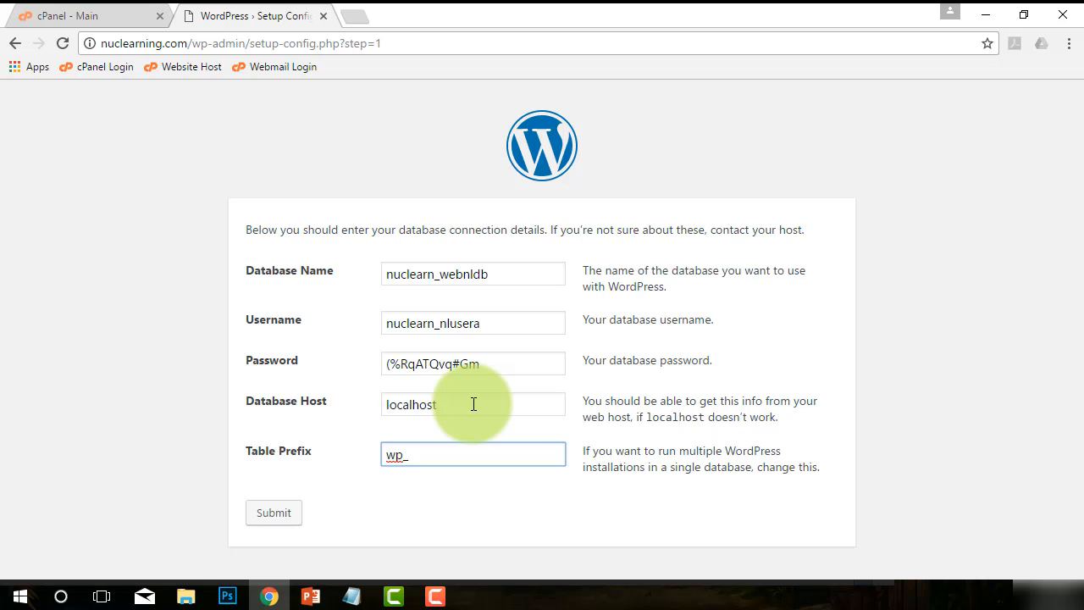
left_click_drag(473, 404, 381, 401)
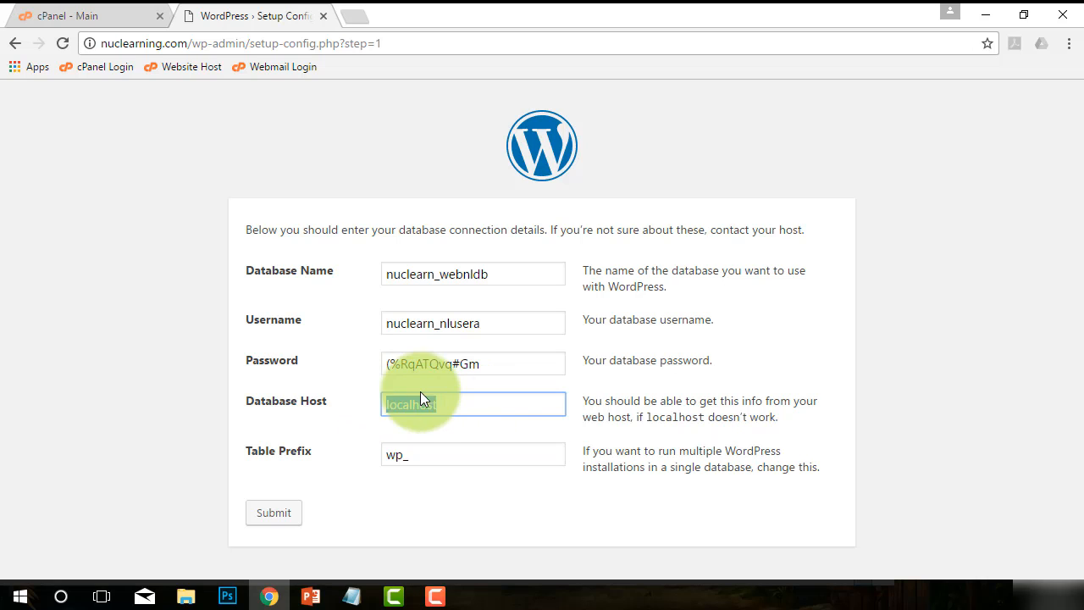
left_click(435, 457)
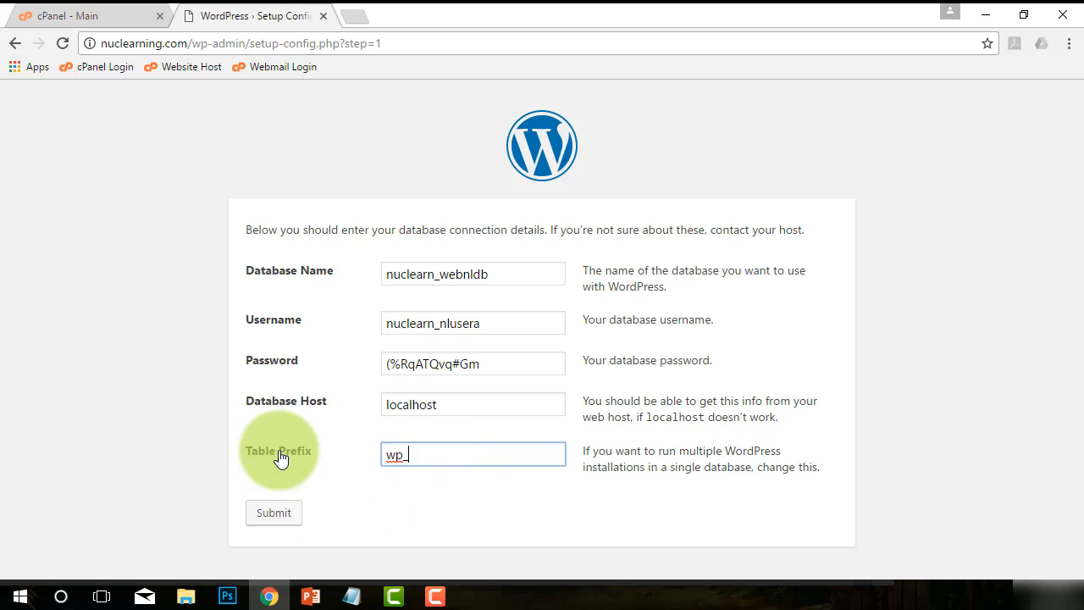
left_click(275, 518)
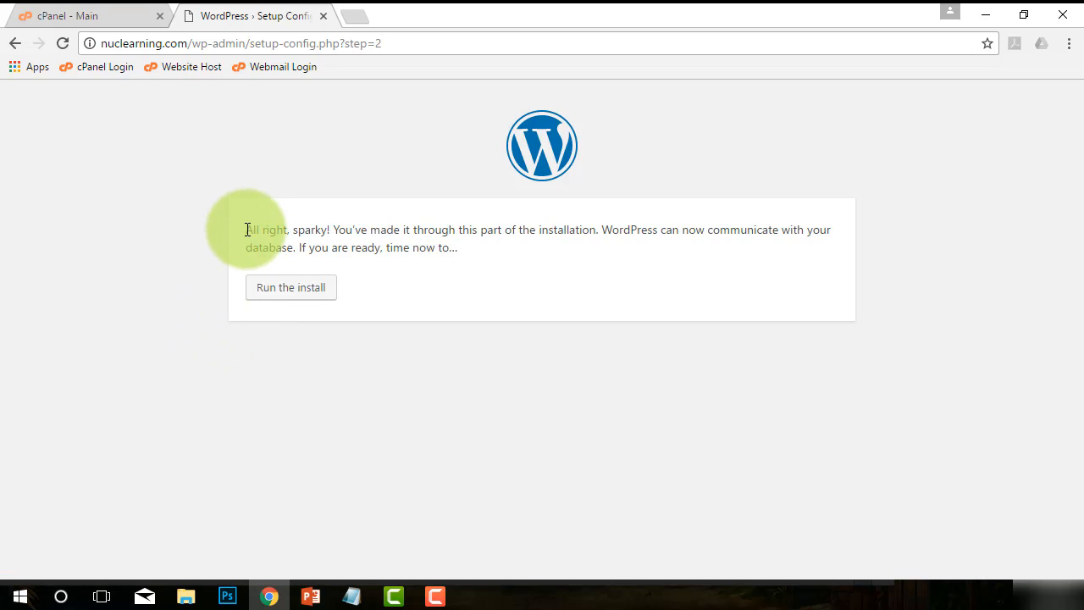
Switch to the cPanel tab and browse its function sections.
left_click_drag(248, 230, 553, 246)
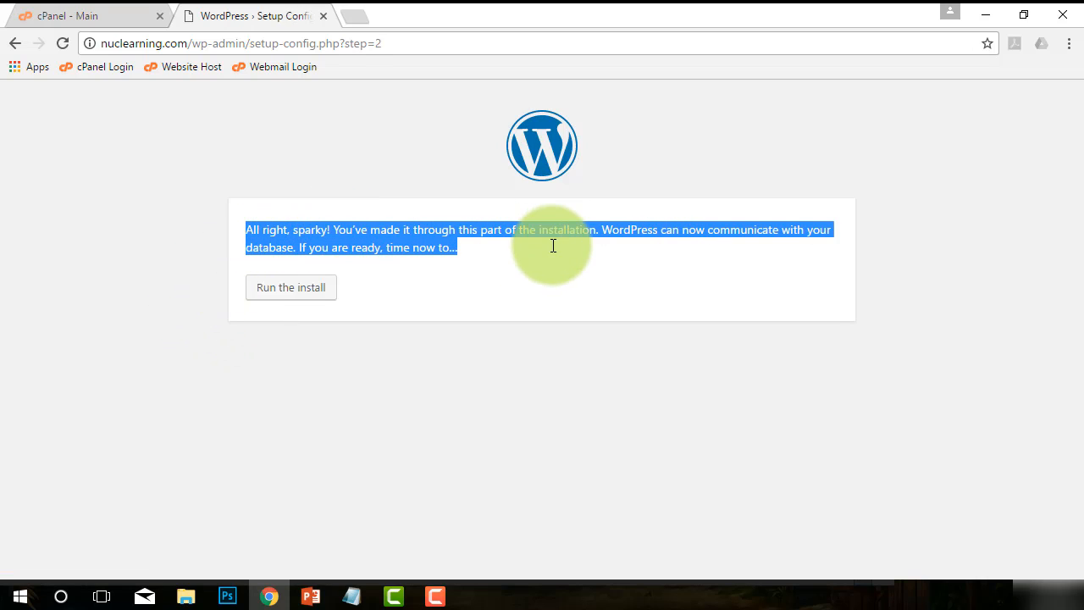
left_click(525, 247)
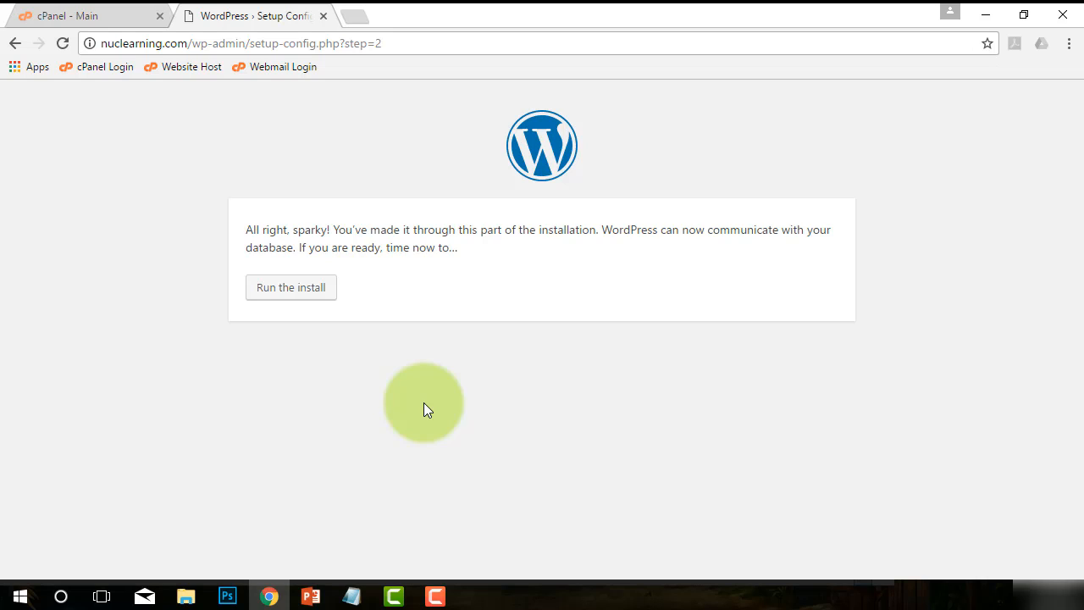
left_click(79, 14)
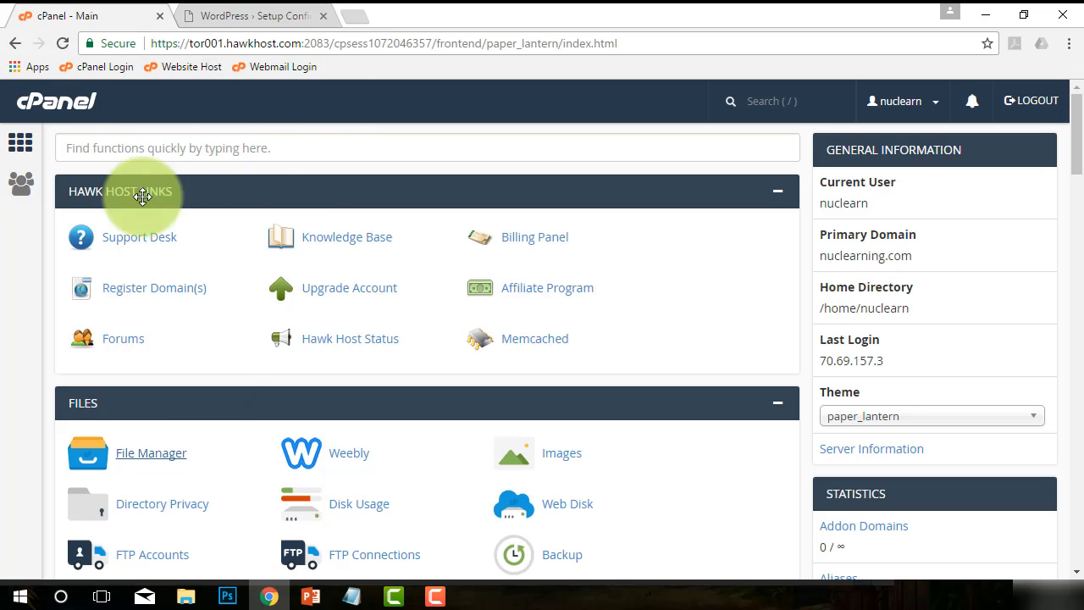
scroll(251, 444, "down", 10)
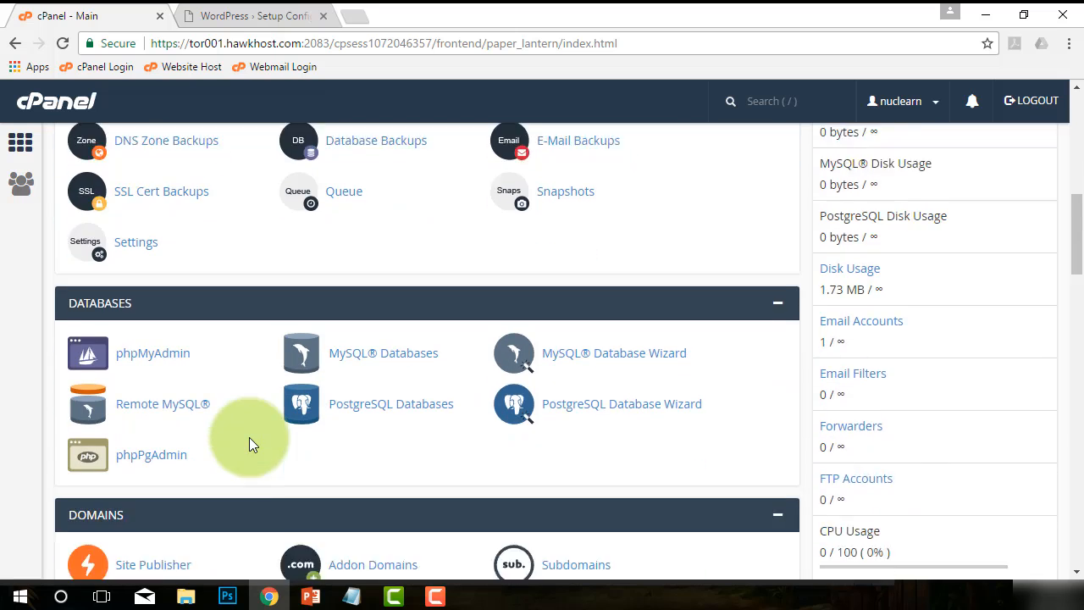
scroll(249, 441, "down", 10)
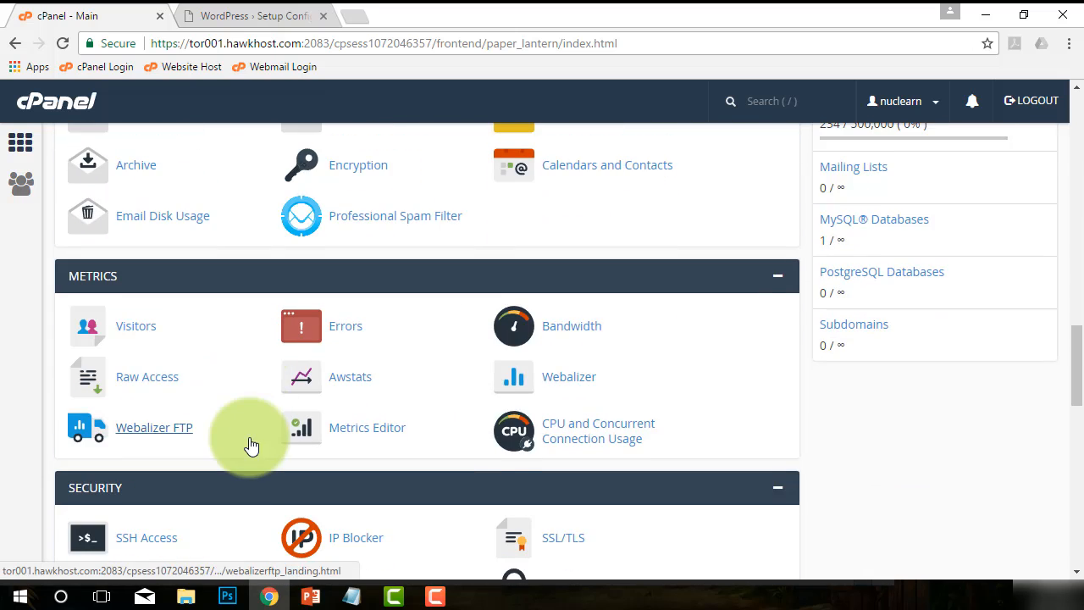
scroll(251, 444, "down", 9)
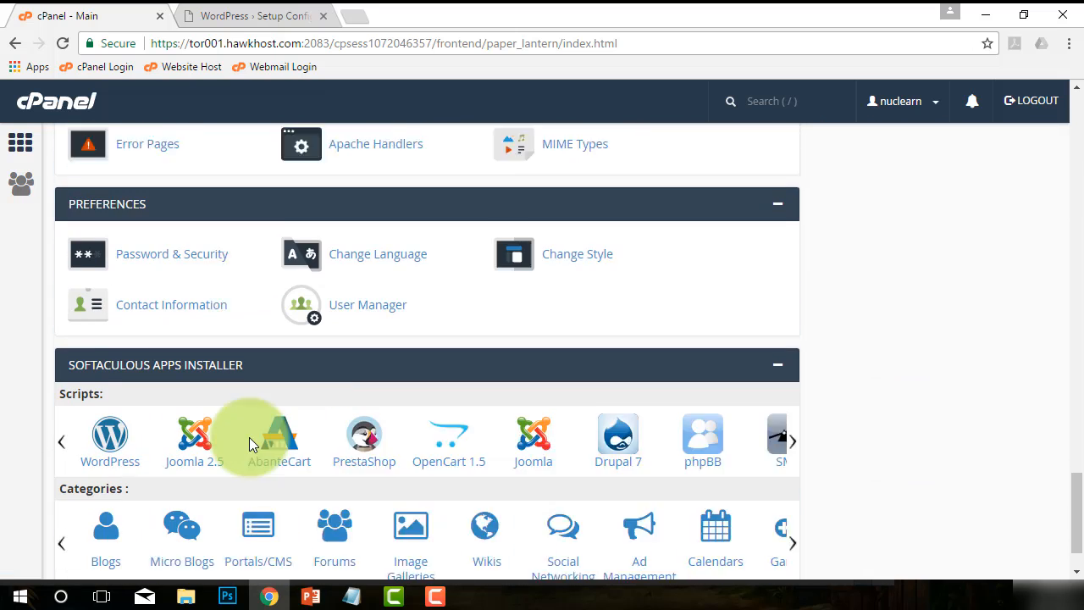
scroll(254, 436, "up", 20)
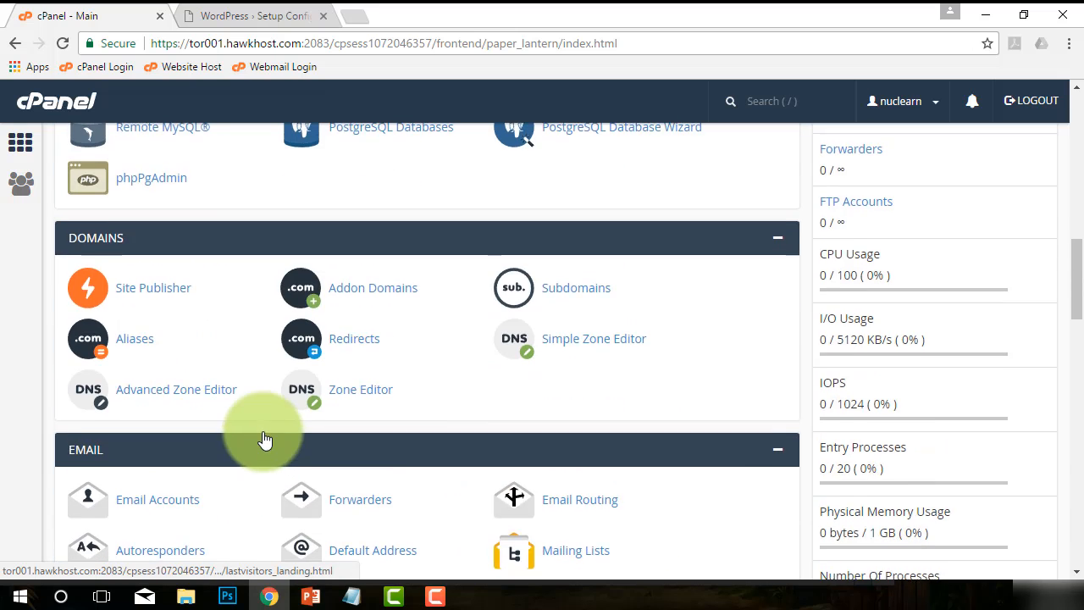
scroll(262, 434, "up", 1)
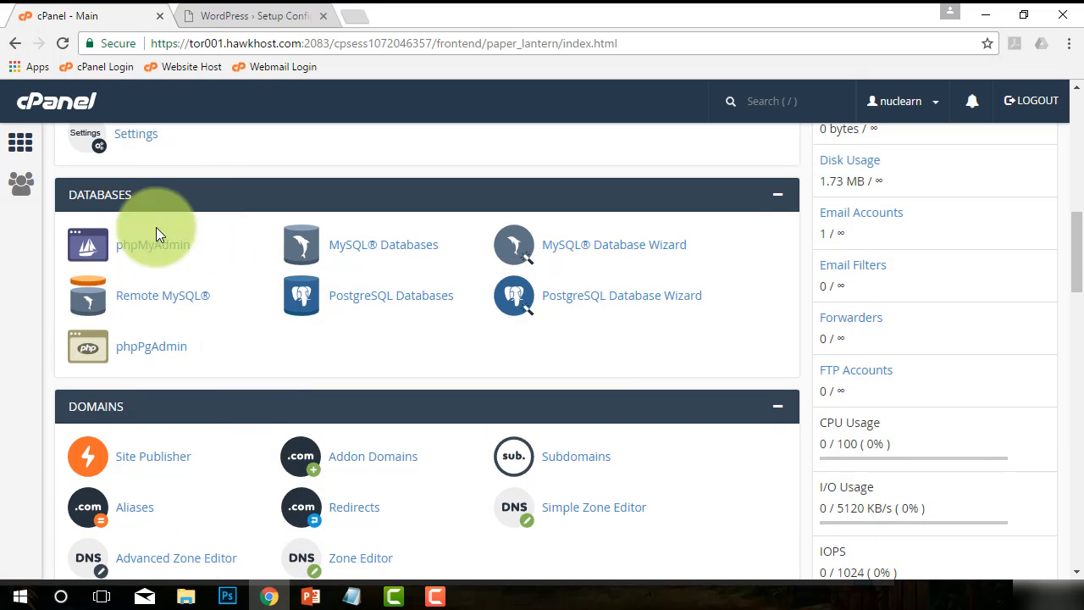
Open MySQL Databases and review the existing database, its privileged user and the MySQL users list.
left_click(350, 246)
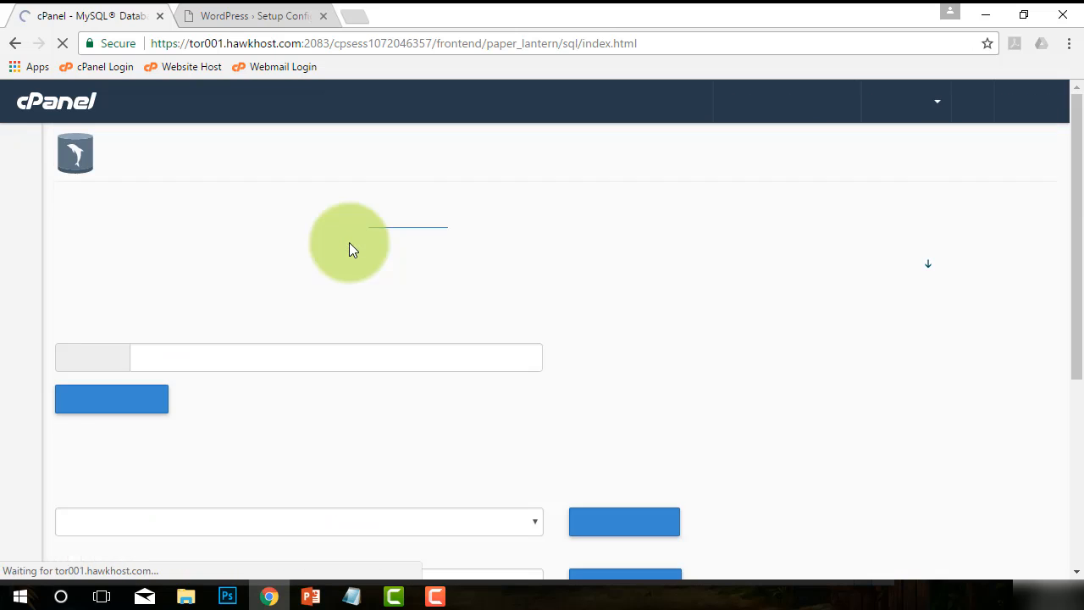
scroll(423, 338, "down", 3)
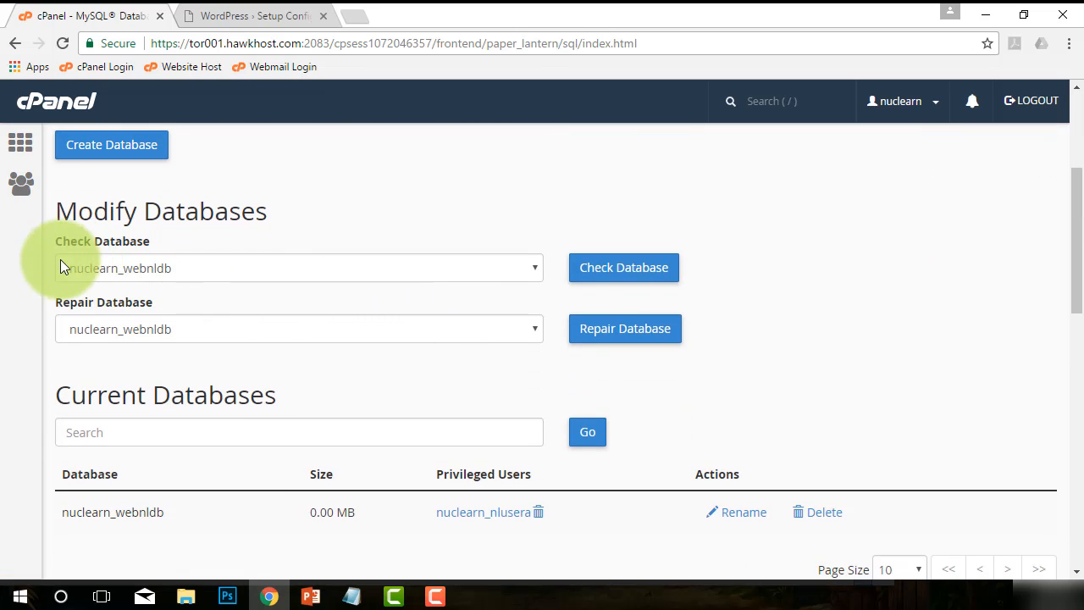
scroll(298, 373, "down", 3)
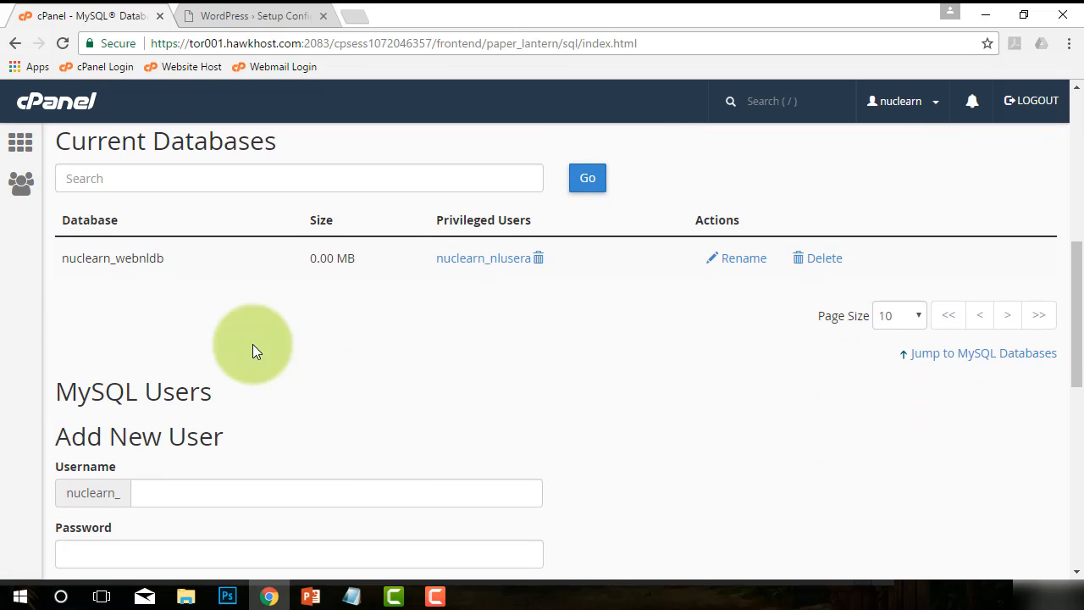
scroll(322, 327, "down", 6)
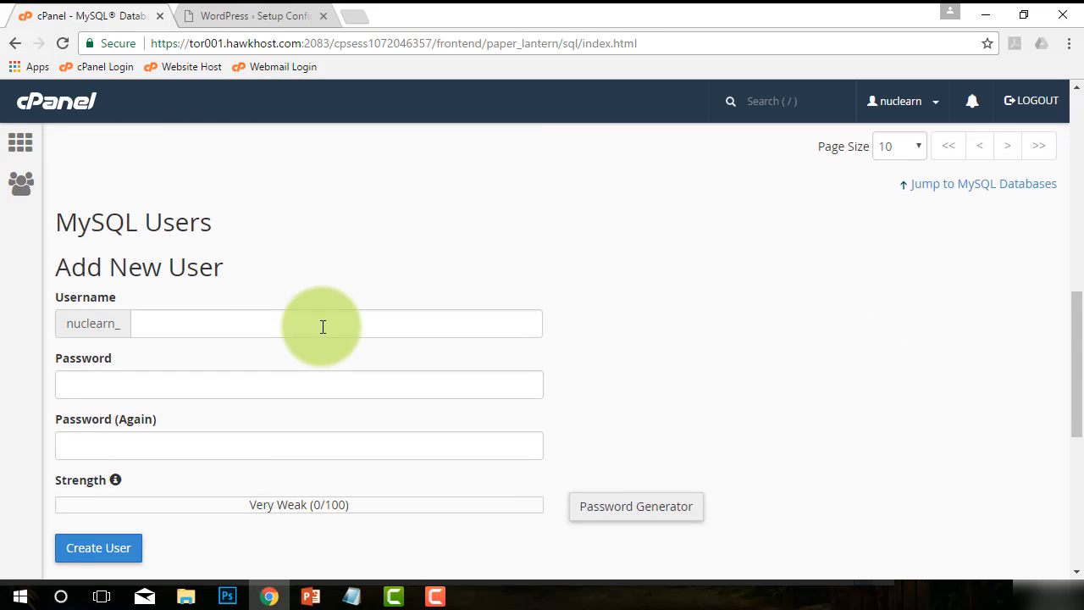
scroll(306, 300, "up", 2)
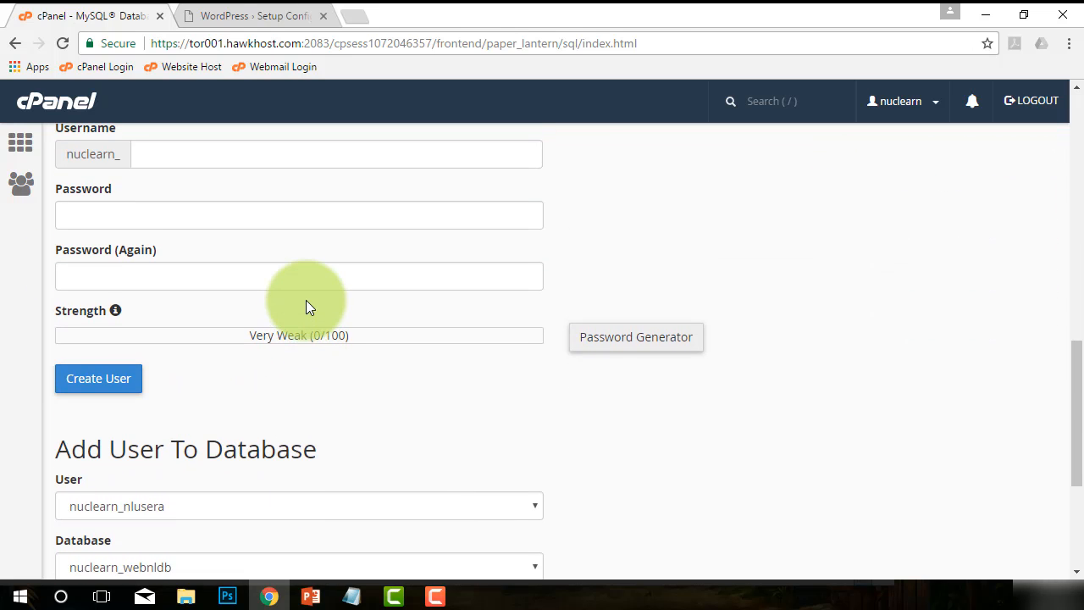
scroll(305, 299, "down", 2)
scroll(303, 313, "down", 2)
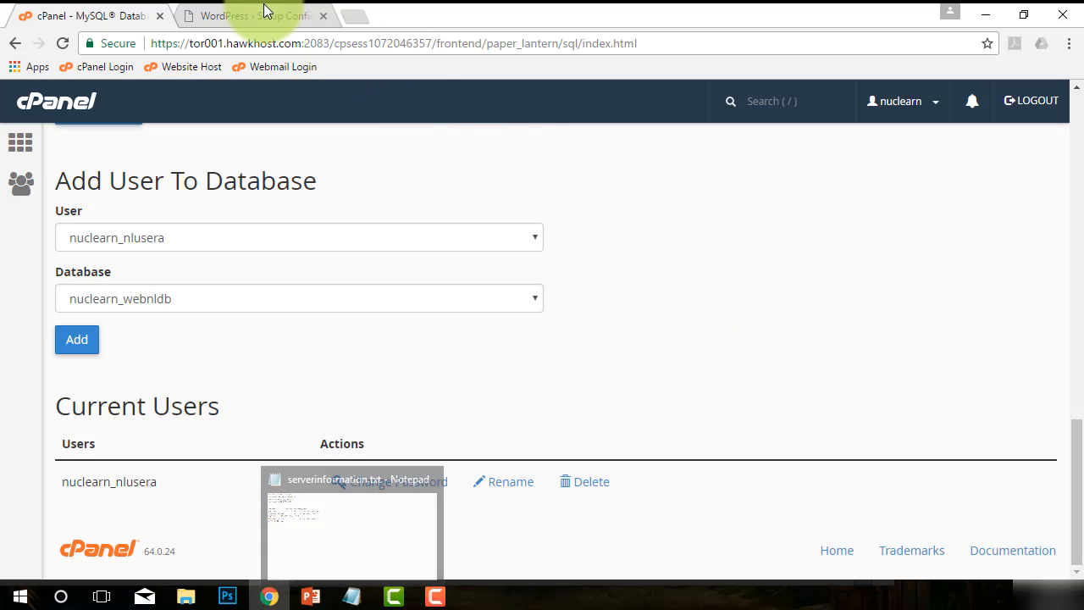
Return to the WordPress tab and scroll through the installation information form.
left_click(264, 12)
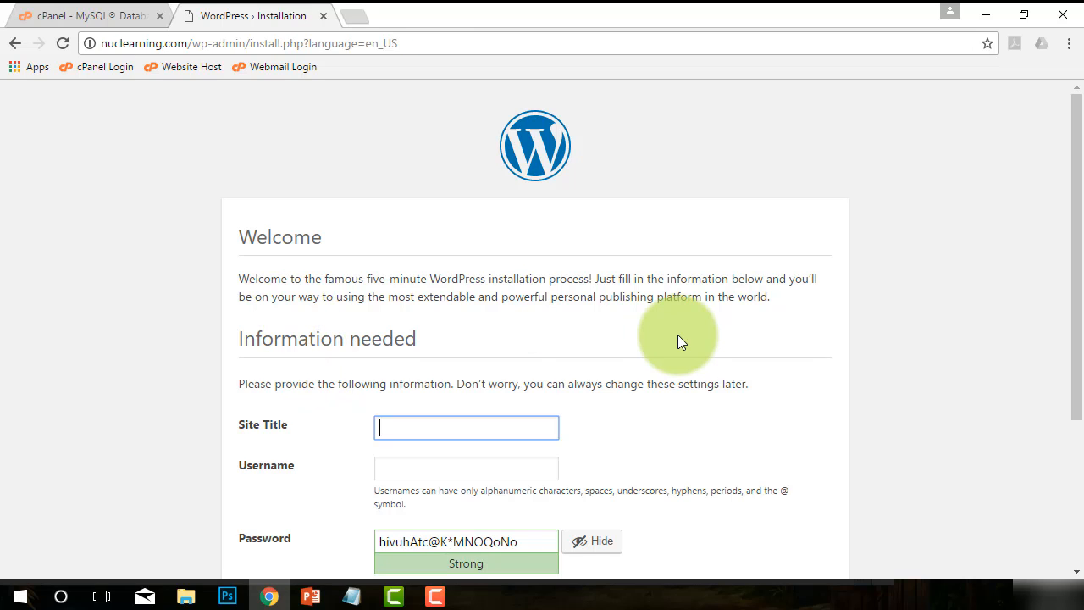
scroll(676, 341, "down", 1)
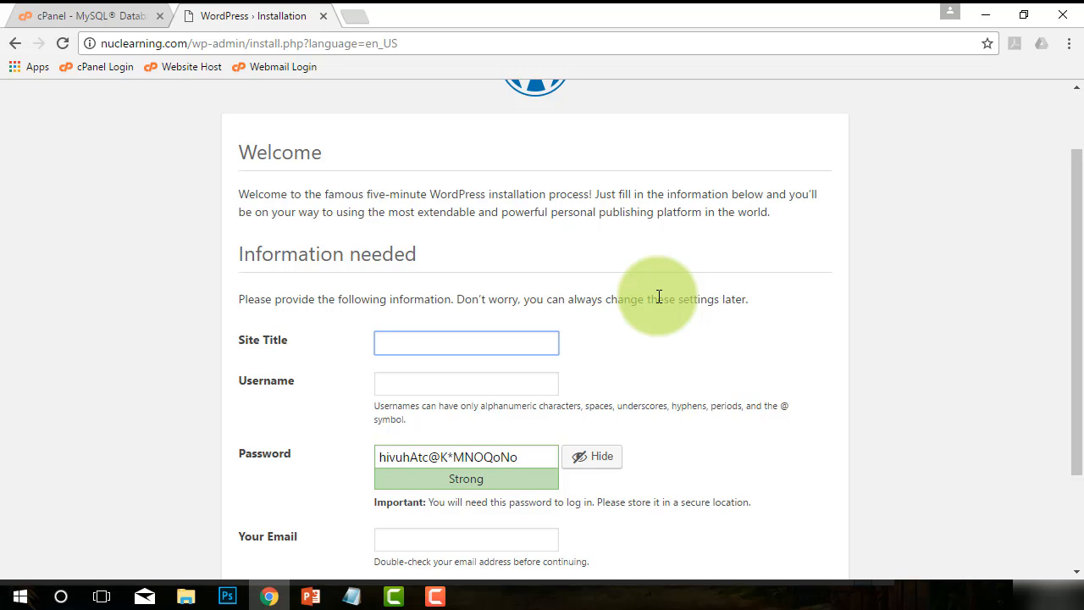
scroll(610, 314, "down", 1)
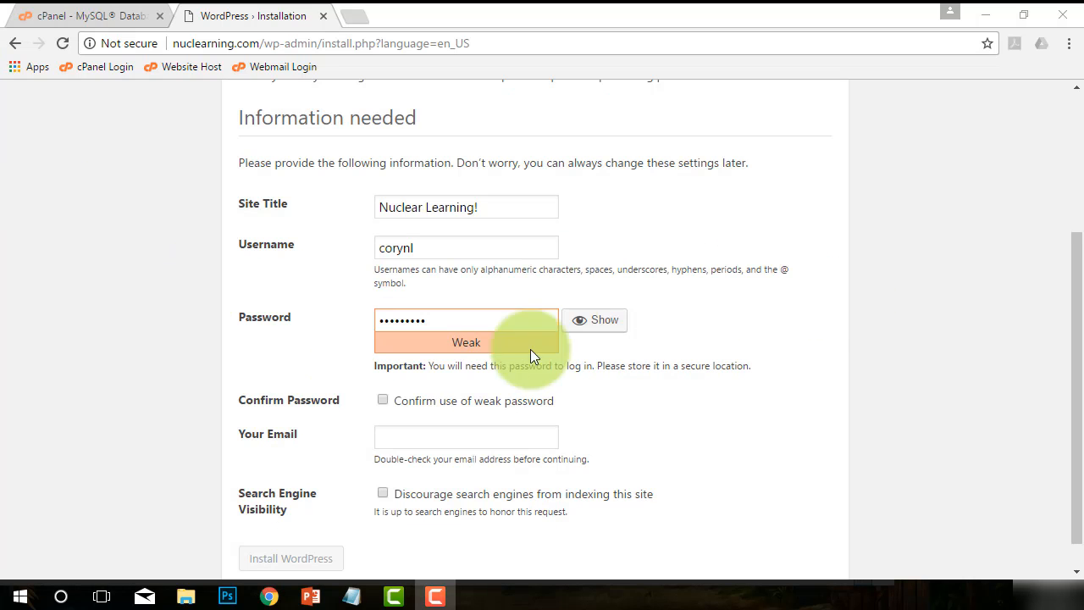
Review the Site Title and Username entries on the installation form.
left_click_drag(493, 206, 379, 206)
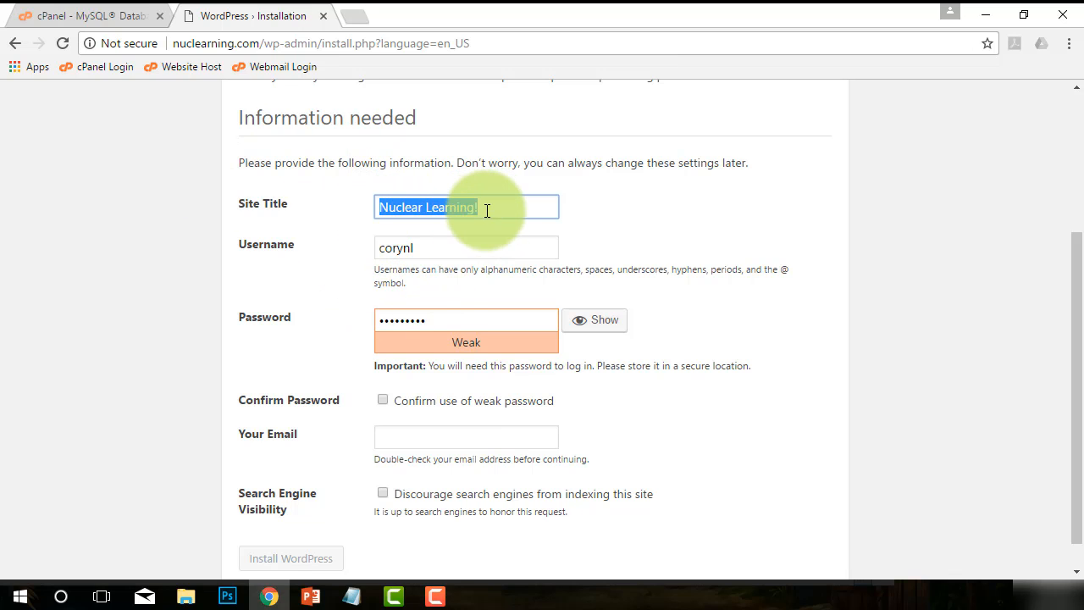
left_click(460, 247)
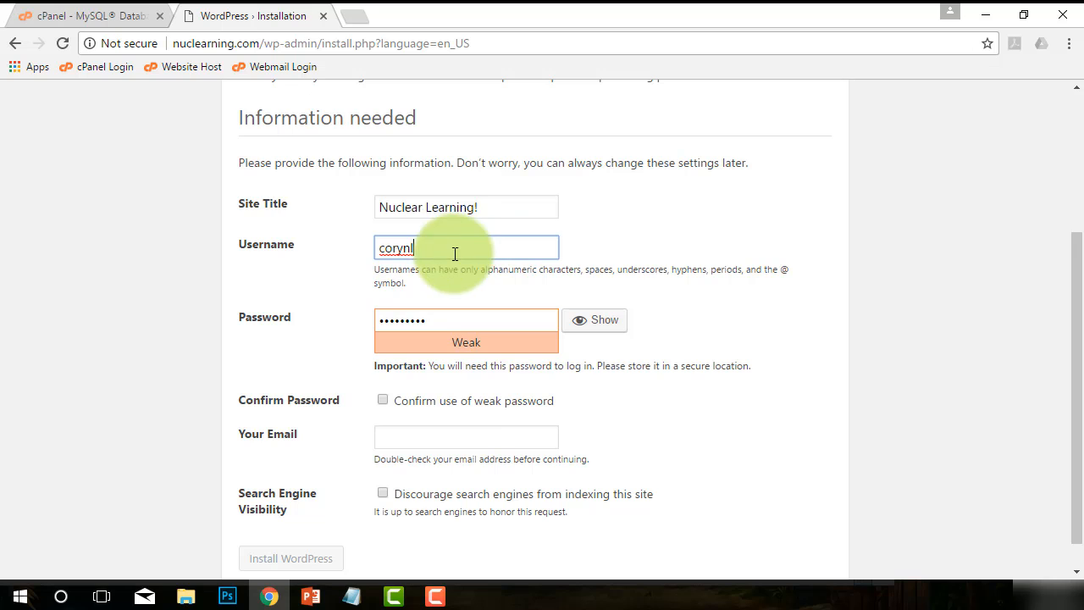
key("ctrl+a")
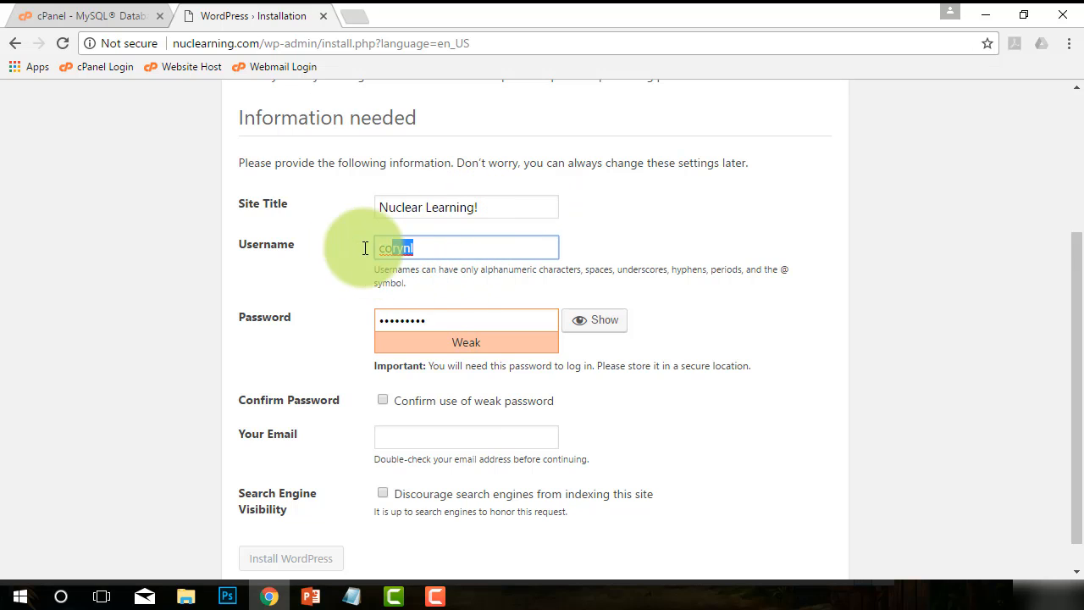
left_click(454, 252)
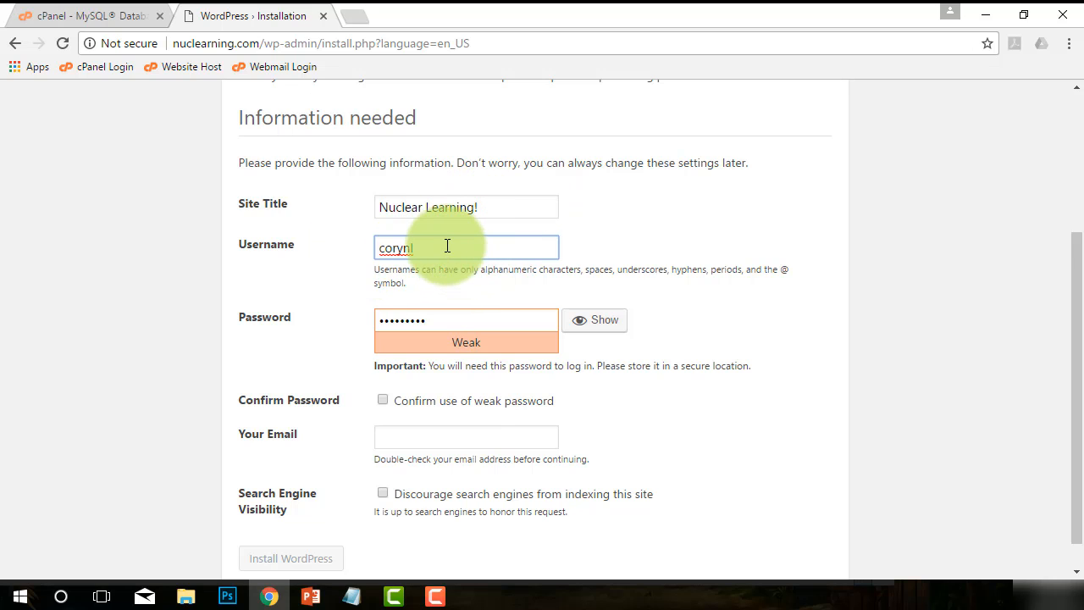
left_click_drag(380, 248, 410, 250)
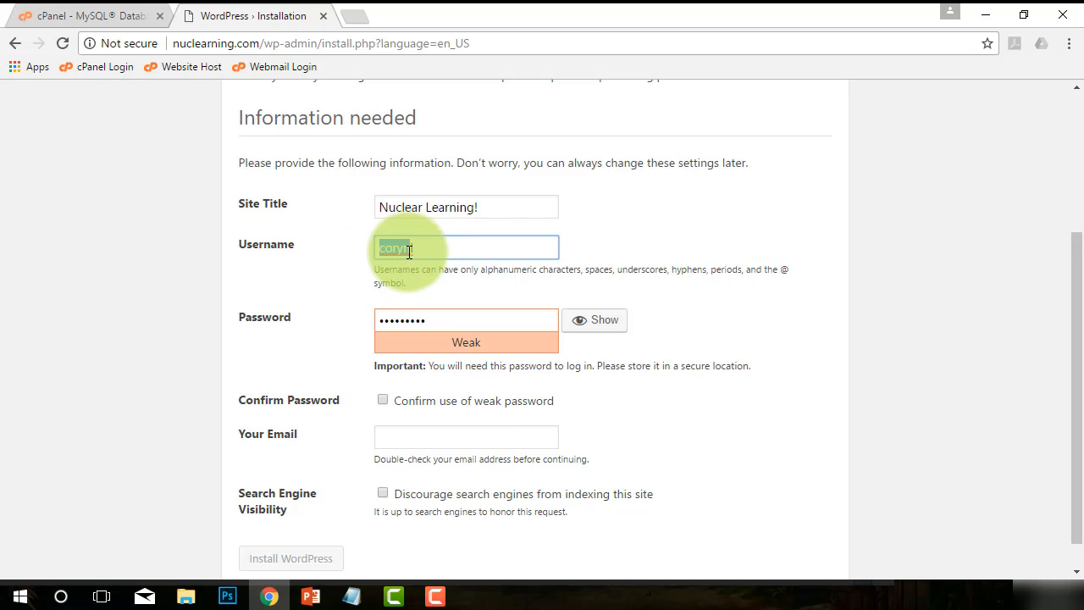
left_click(421, 247)
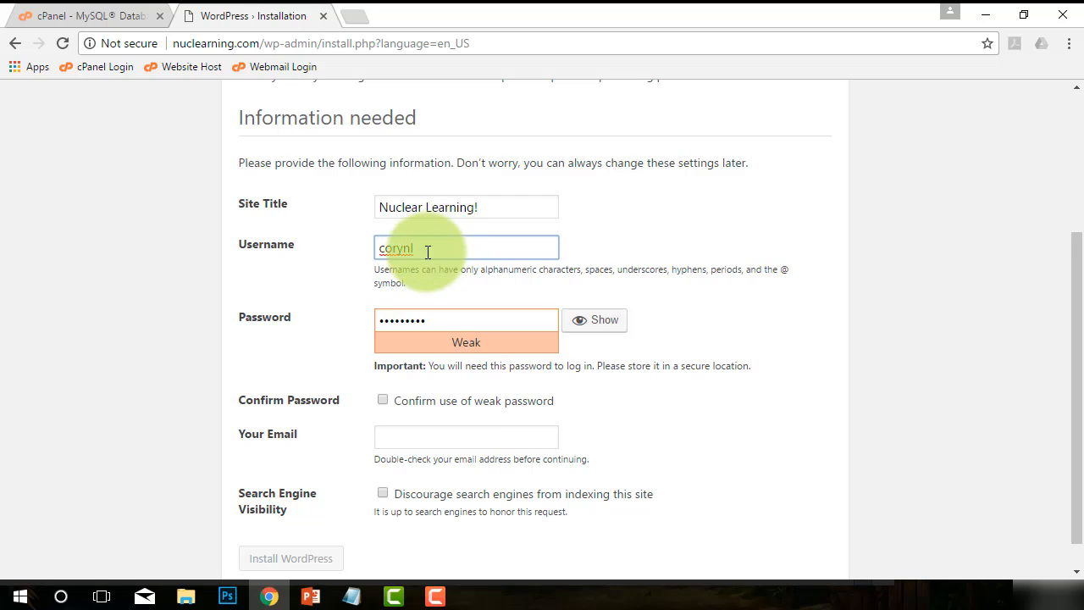
left_click_drag(426, 251, 343, 254)
left_click(455, 239)
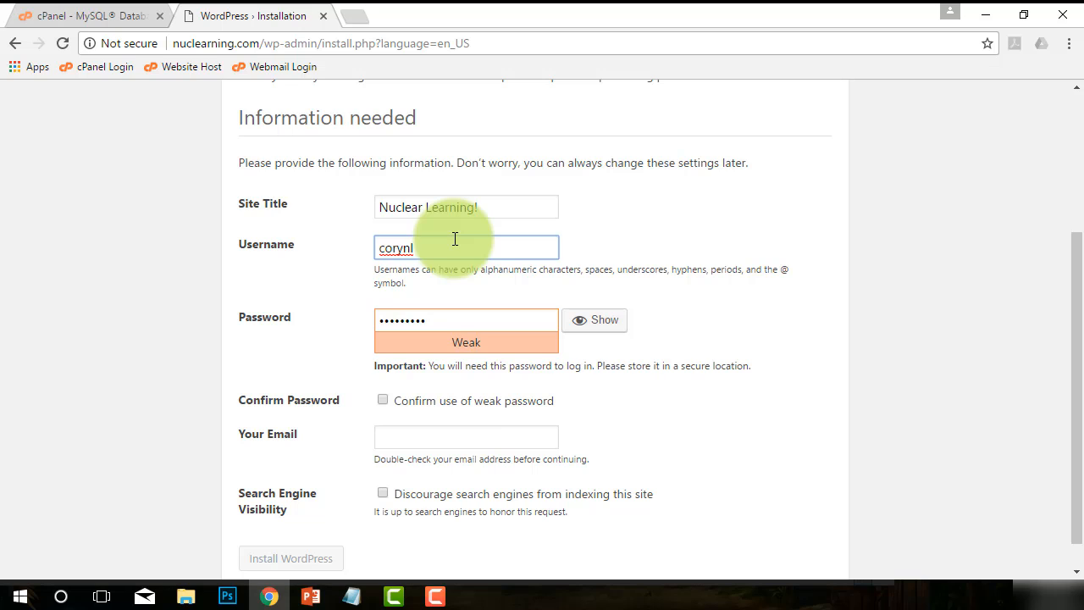
double_click(455, 239)
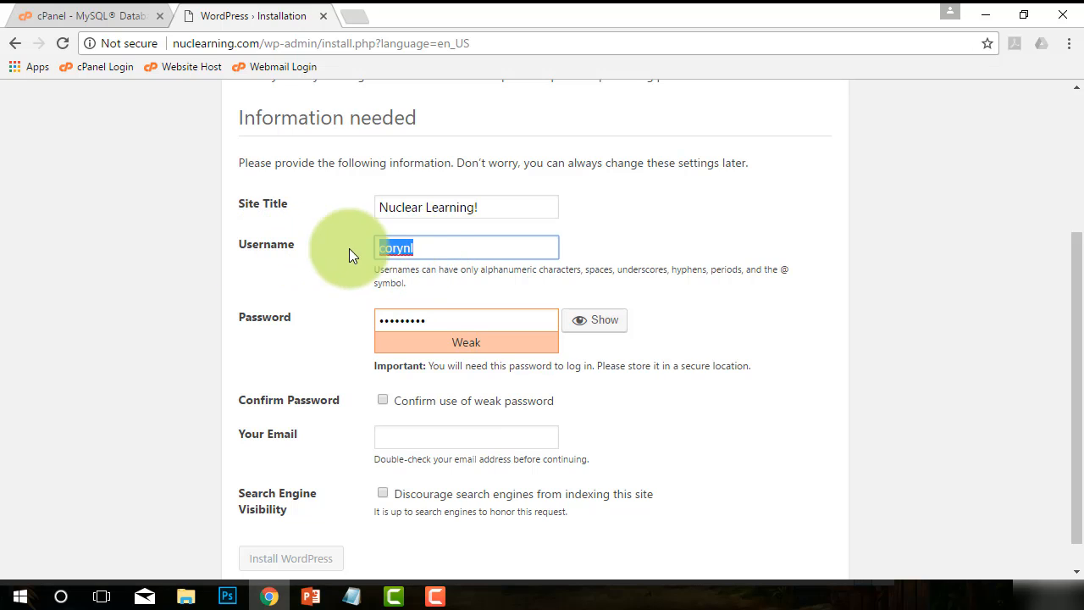
left_click(460, 245)
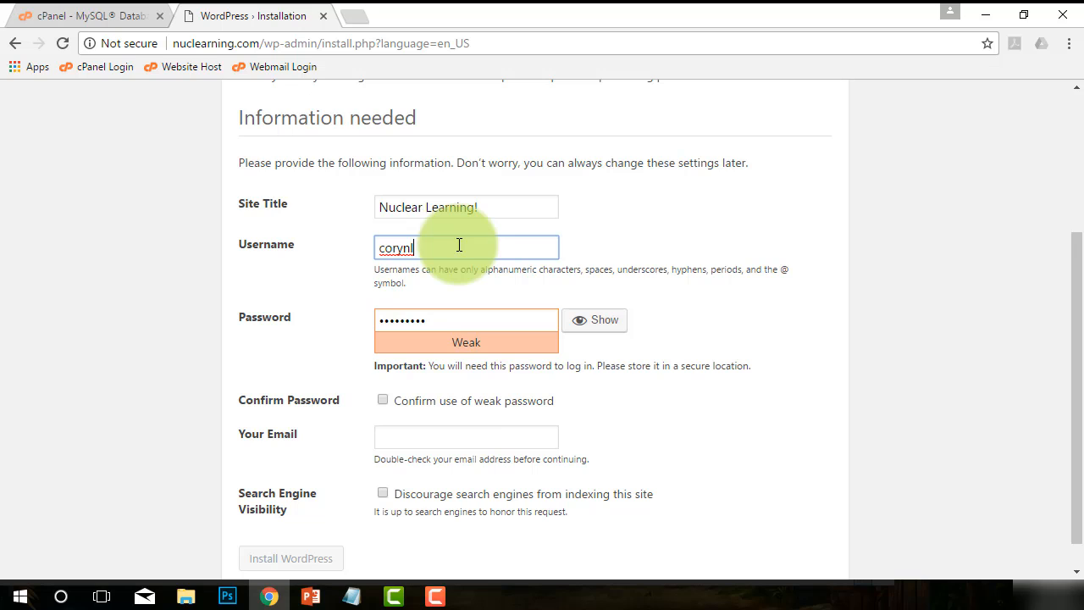
Correct the last two characters of the admin username.
key("BackSpace")
key("BackSpace")
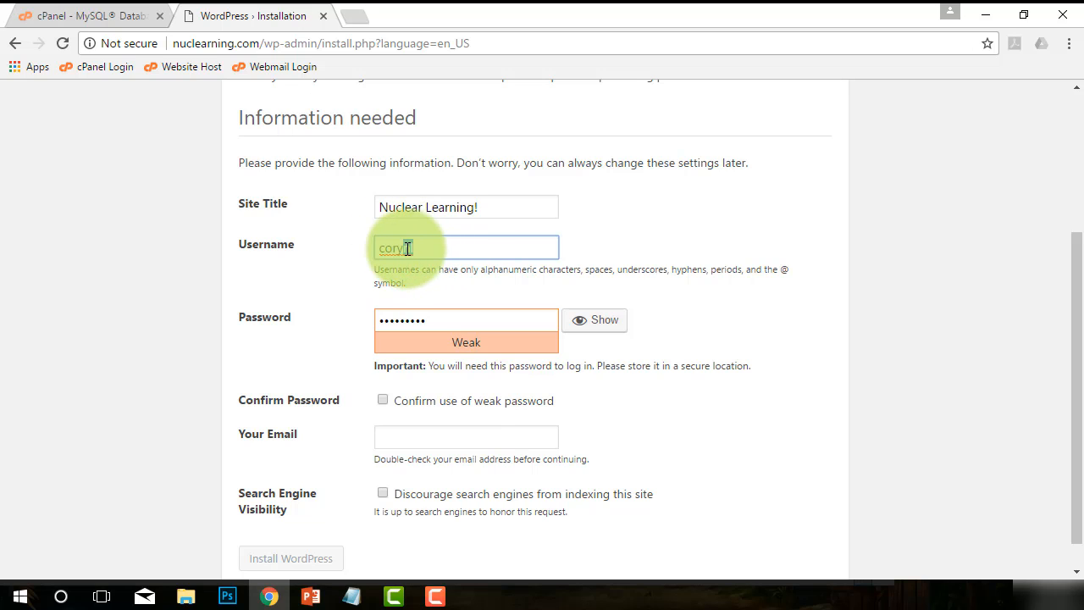
type("nl")
Confirm use of the weak admin password.
left_click(441, 322)
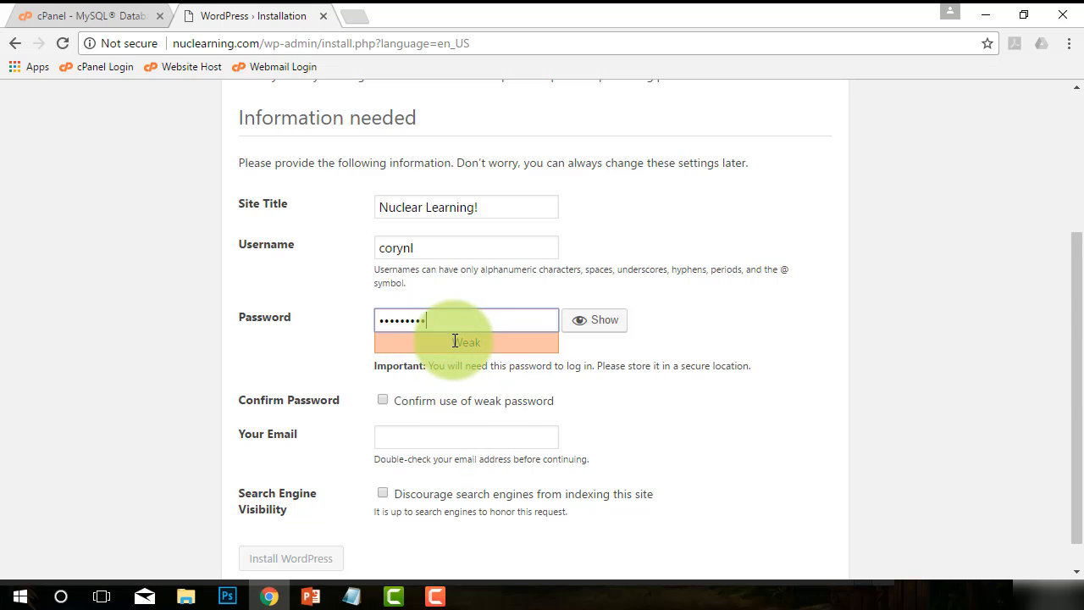
left_click_drag(453, 343, 480, 345)
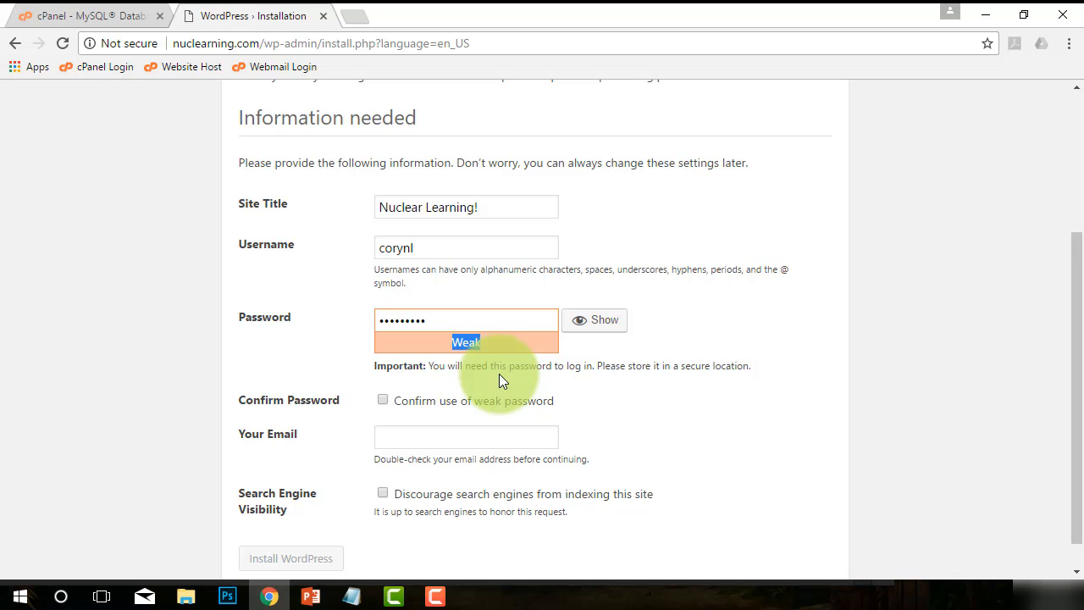
left_click(381, 400)
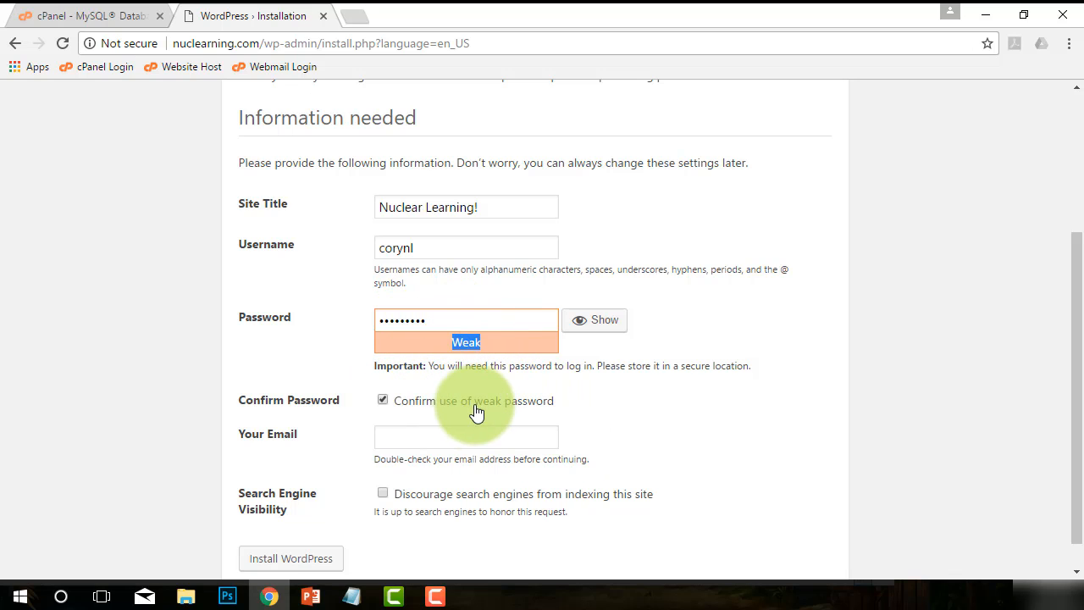
Enter the administrator's e-mail address in Your Email.
left_click(382, 434)
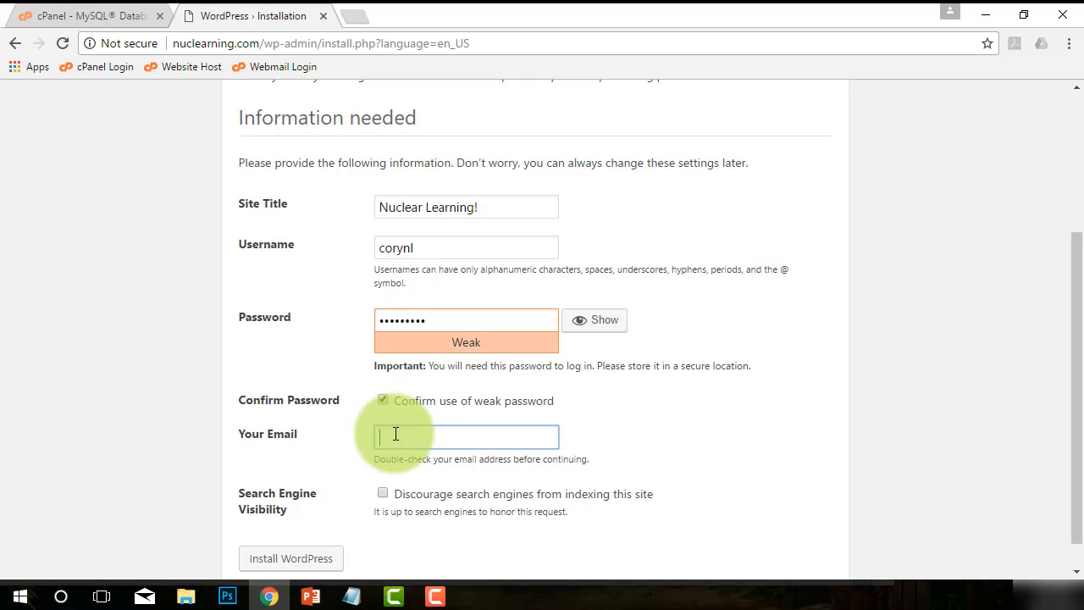
scroll(633, 438, "down", 1)
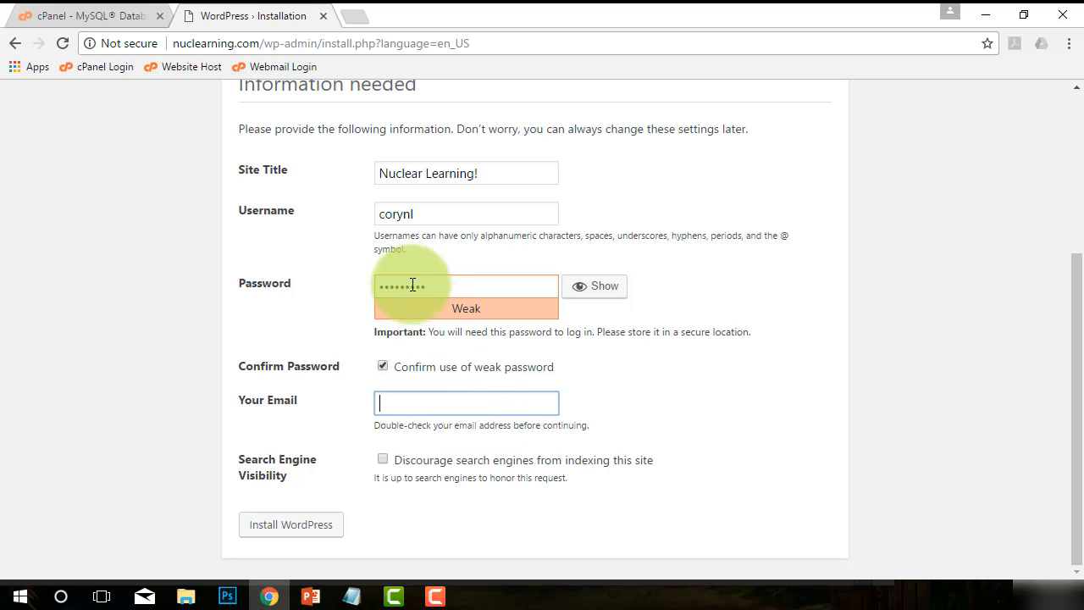
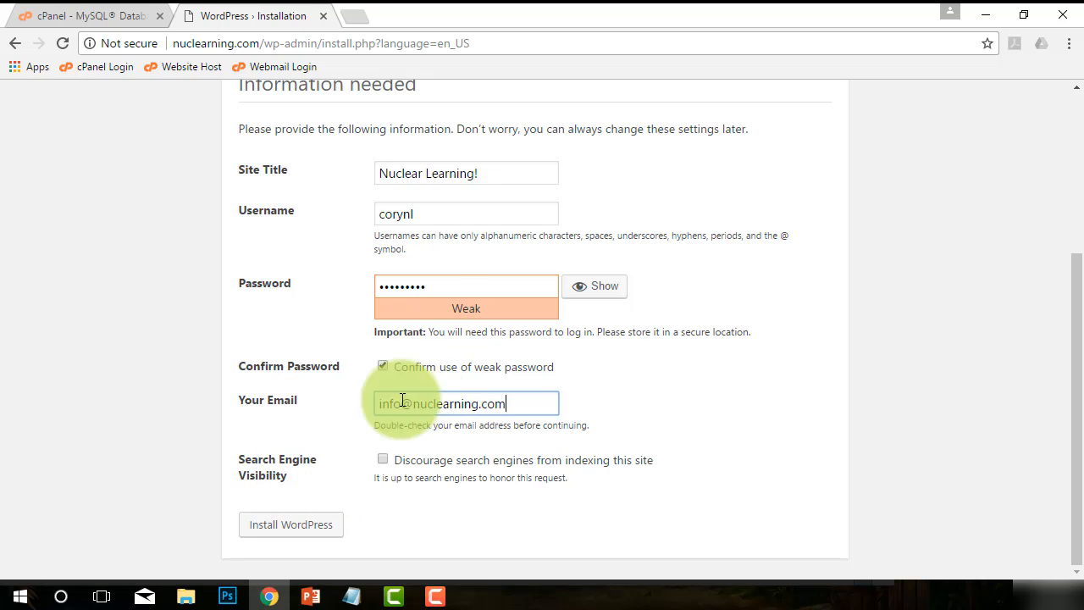
left_click_drag(503, 404, 369, 401)
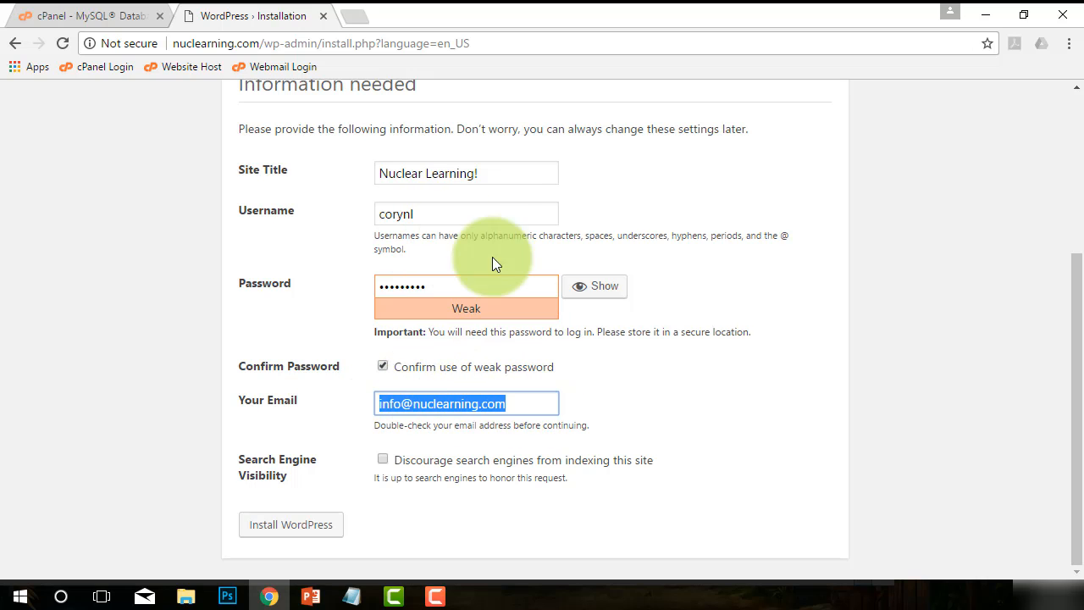
Discourage search engines from indexing the site and install WordPress, declining the browser's offer to save the password.
left_click(390, 462)
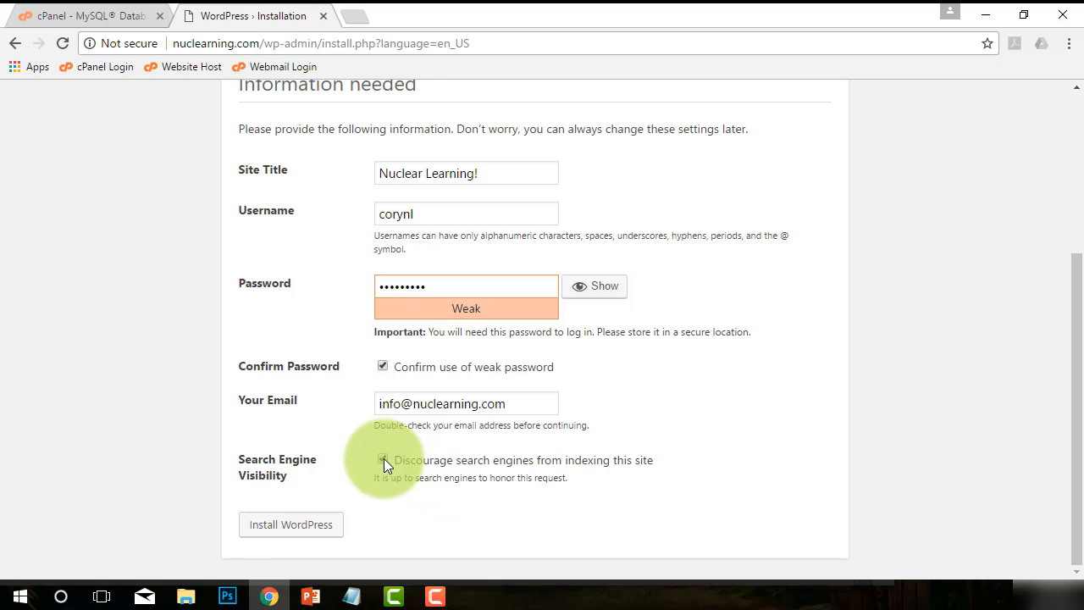
left_click(285, 529)
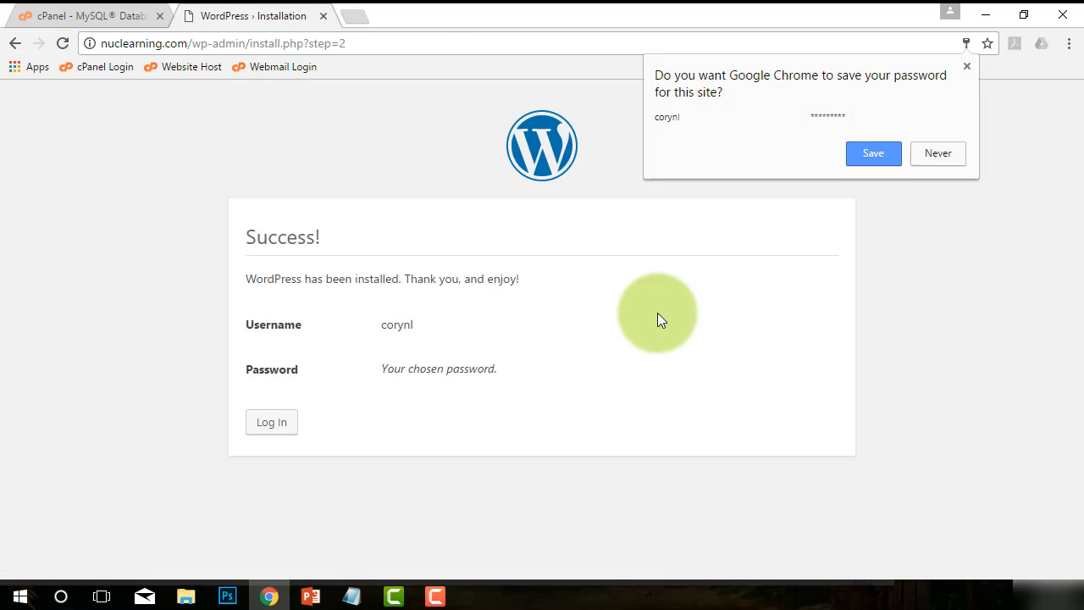
left_click(939, 155)
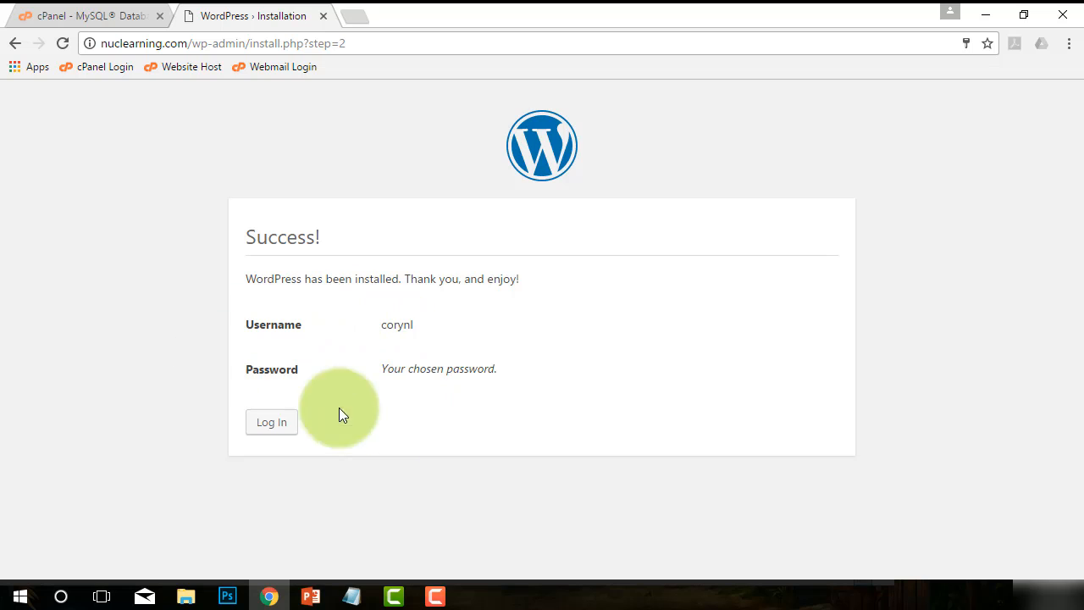
Record the website admin username and a password placeholder in serverinformation.txt and save the file.
left_click_drag(416, 324, 380, 321)
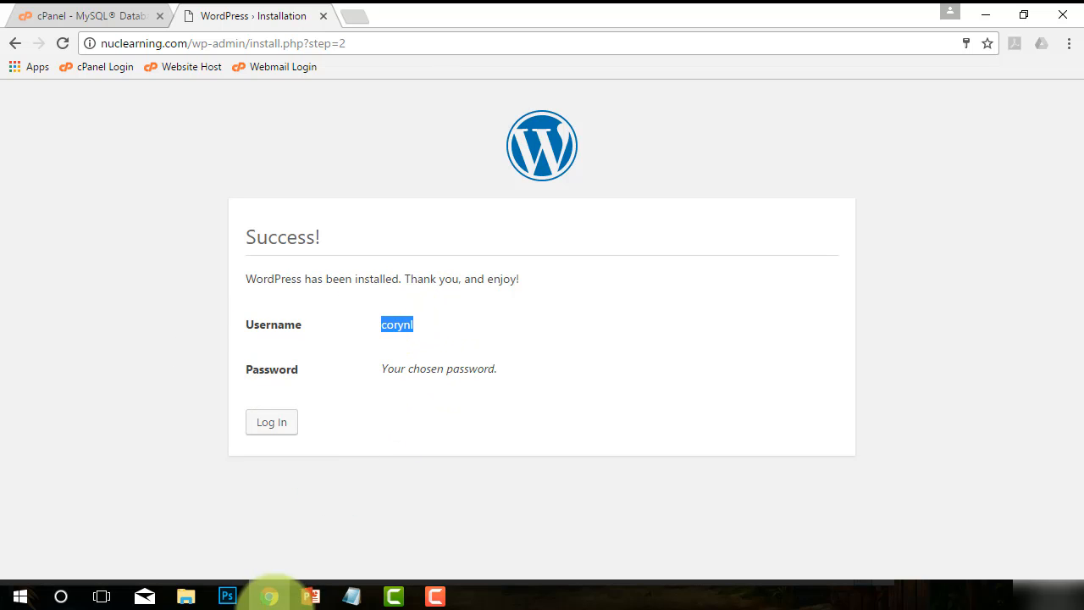
left_click(351, 596)
left_click(276, 528)
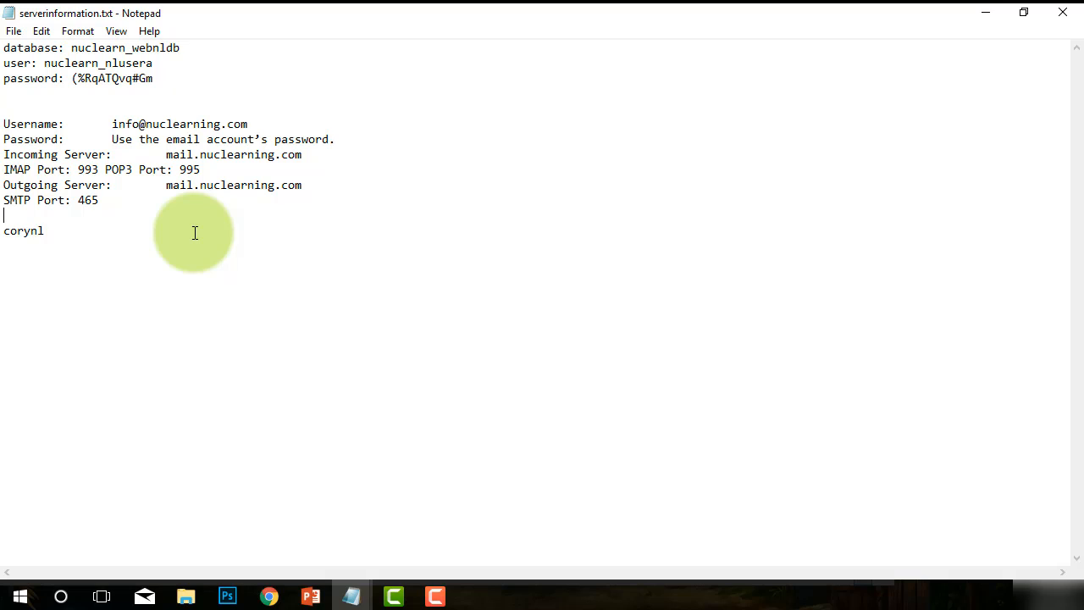
key("Return")
key("Return")
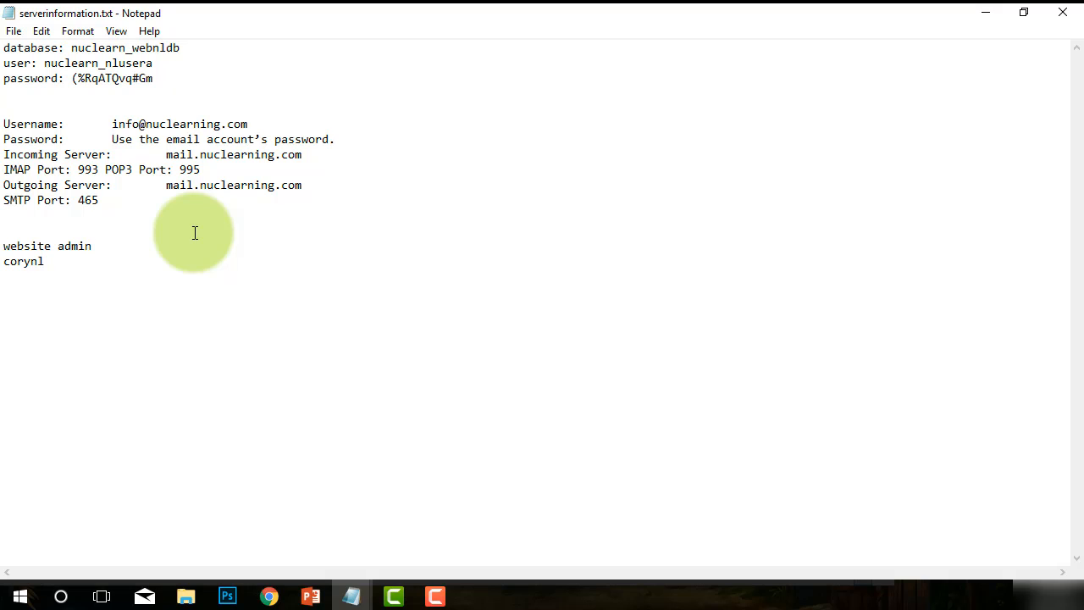
type("username:")
left_click(114, 256)
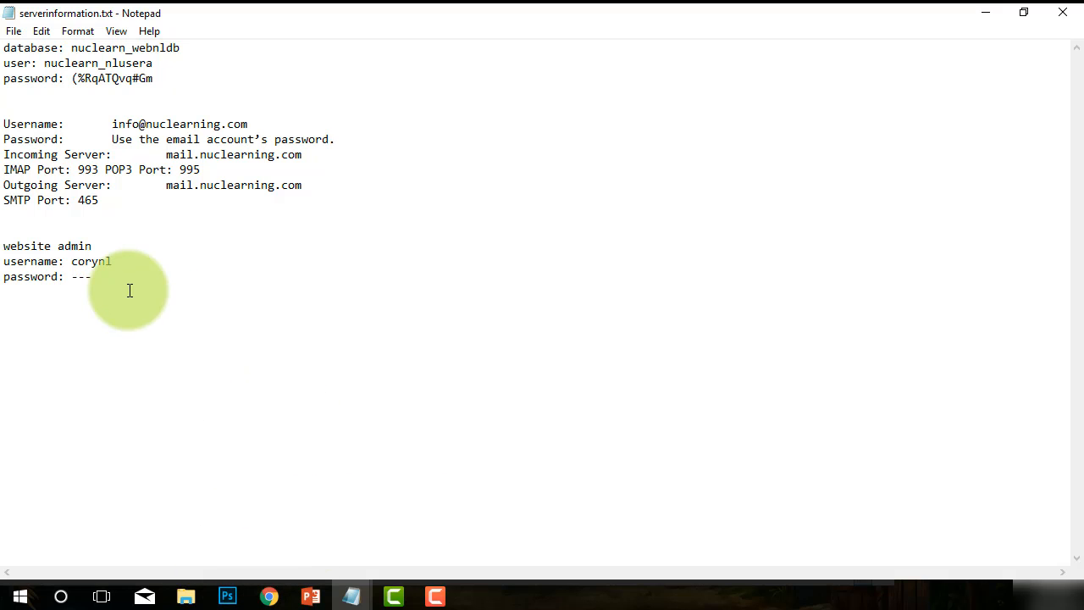
left_click(14, 31)
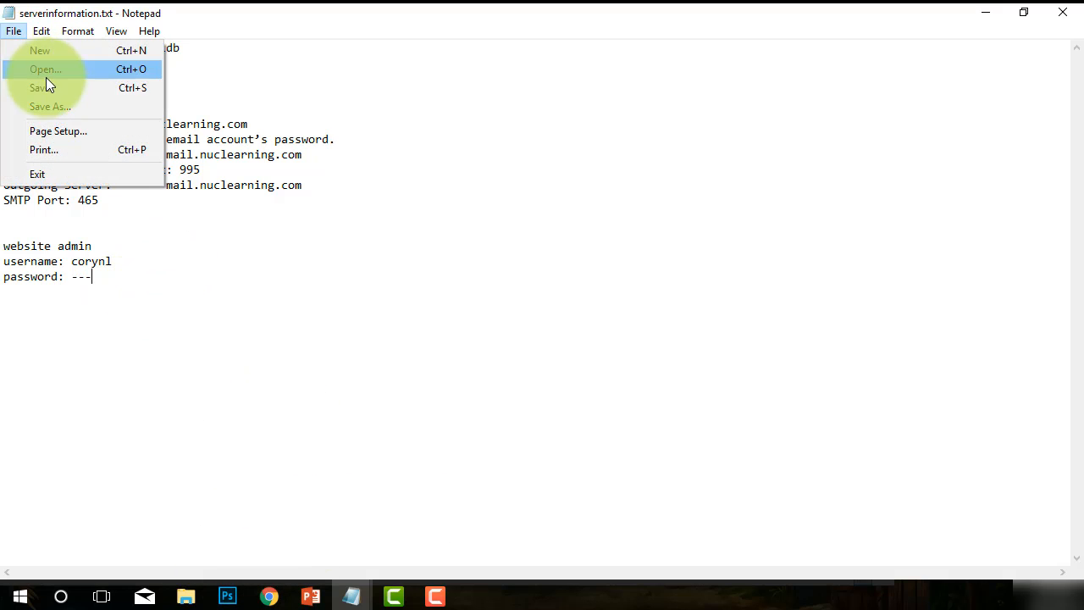
left_click(42, 87)
Log in to WordPress with the new admin username and its account password.
left_click(268, 596)
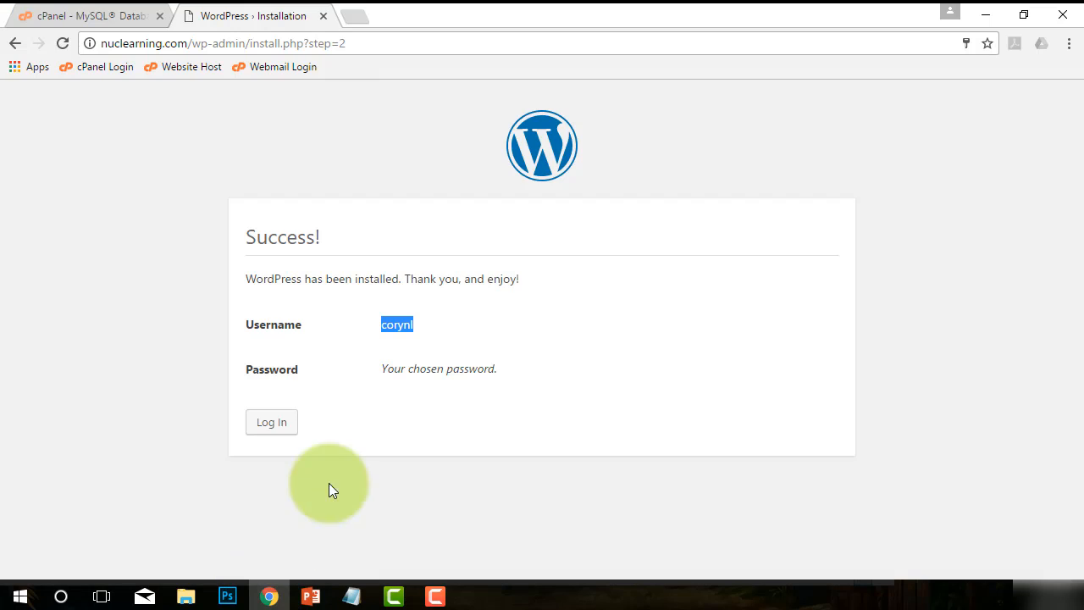
left_click(265, 418)
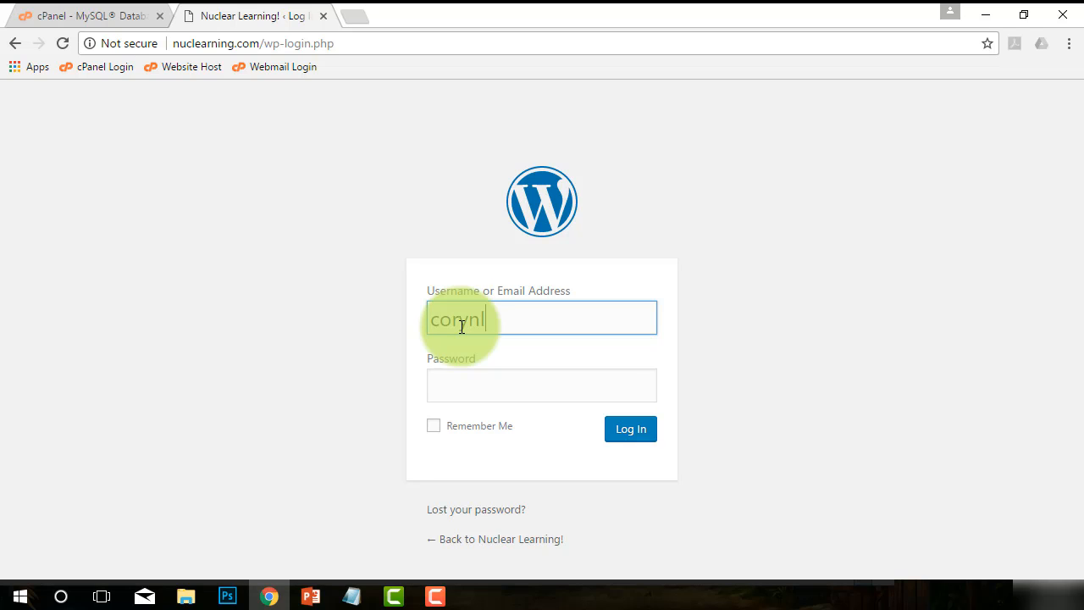
key("Tab")
type("*")
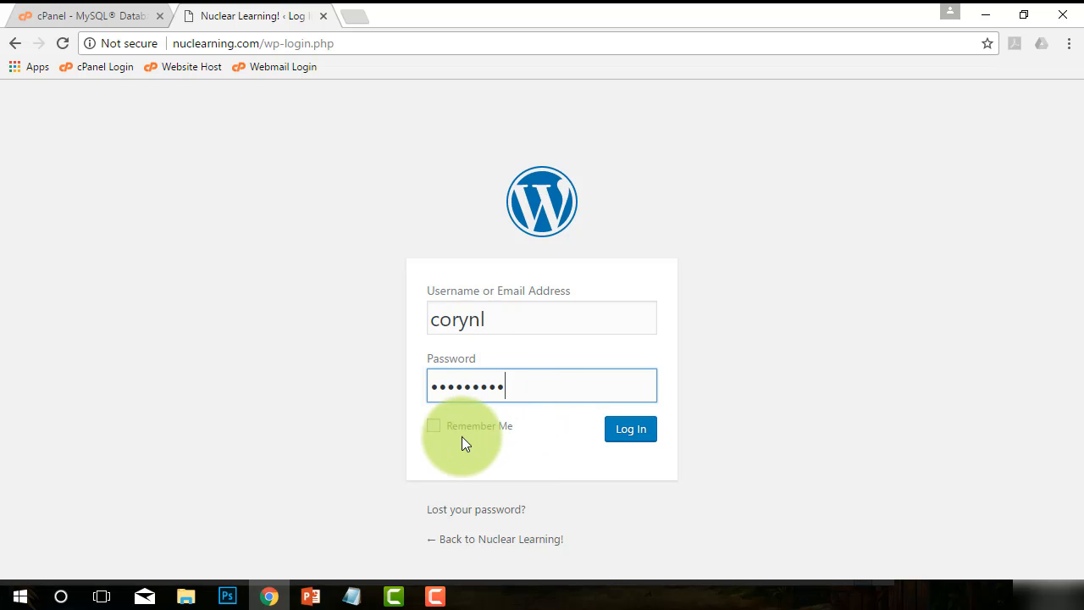
left_click(633, 431)
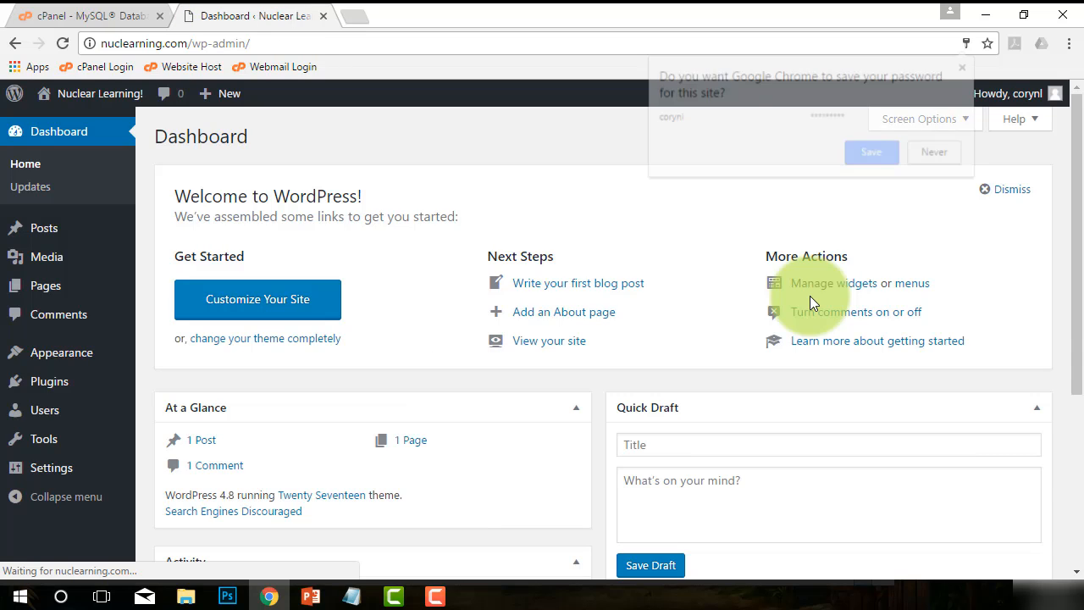
Dismiss the password-save prompt and look over the WordPress dashboard.
left_click(937, 151)
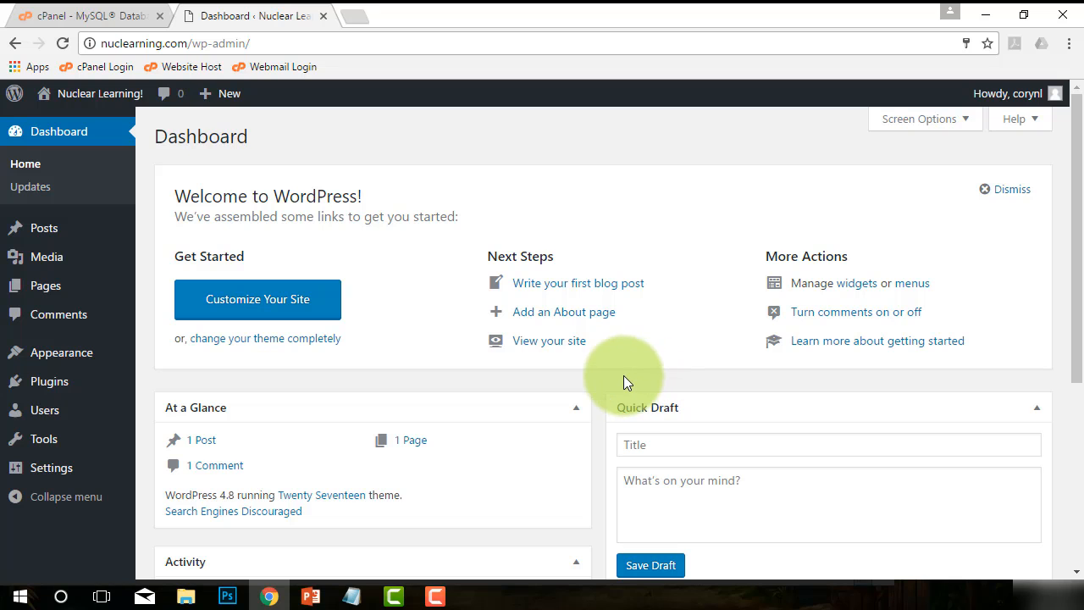
scroll(513, 376, "down", 2)
scroll(513, 376, "down", 2)
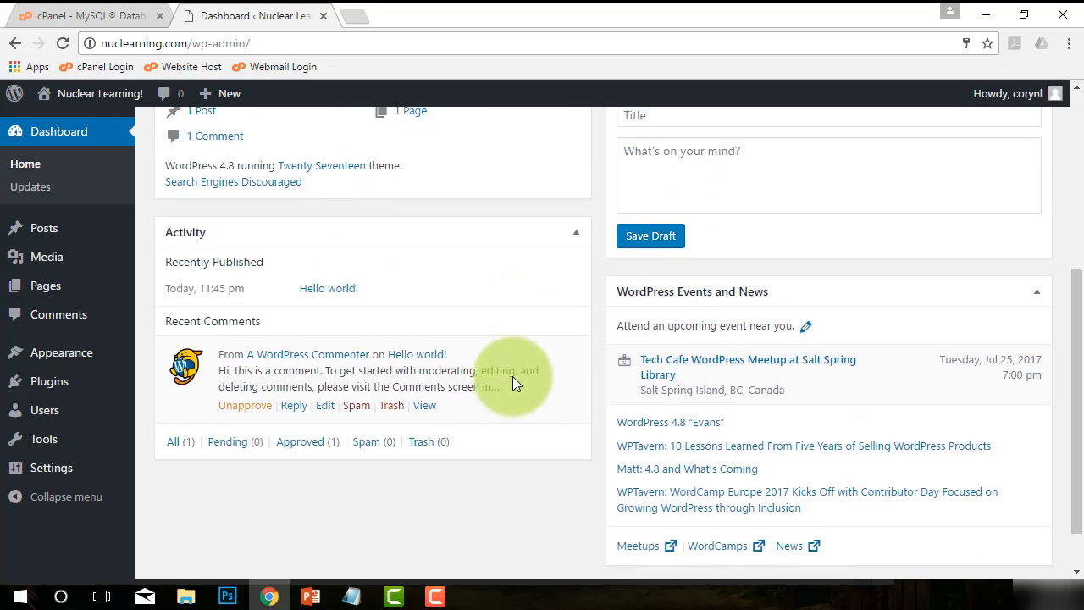
scroll(474, 356, "up", 4)
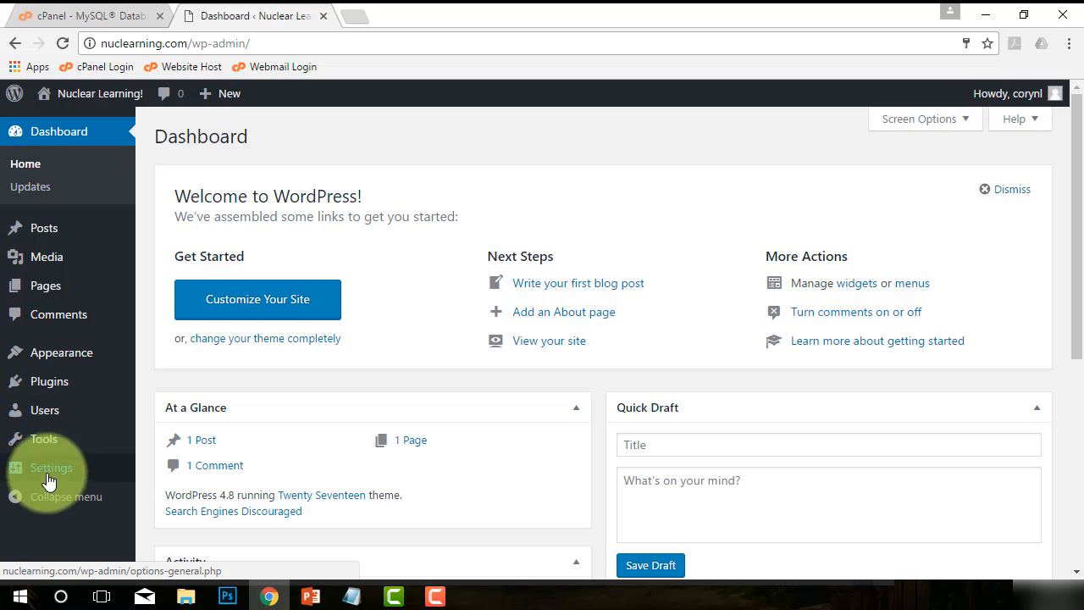
Open nuclearning.com in a new browser tab.
mouse_move(101, 249)
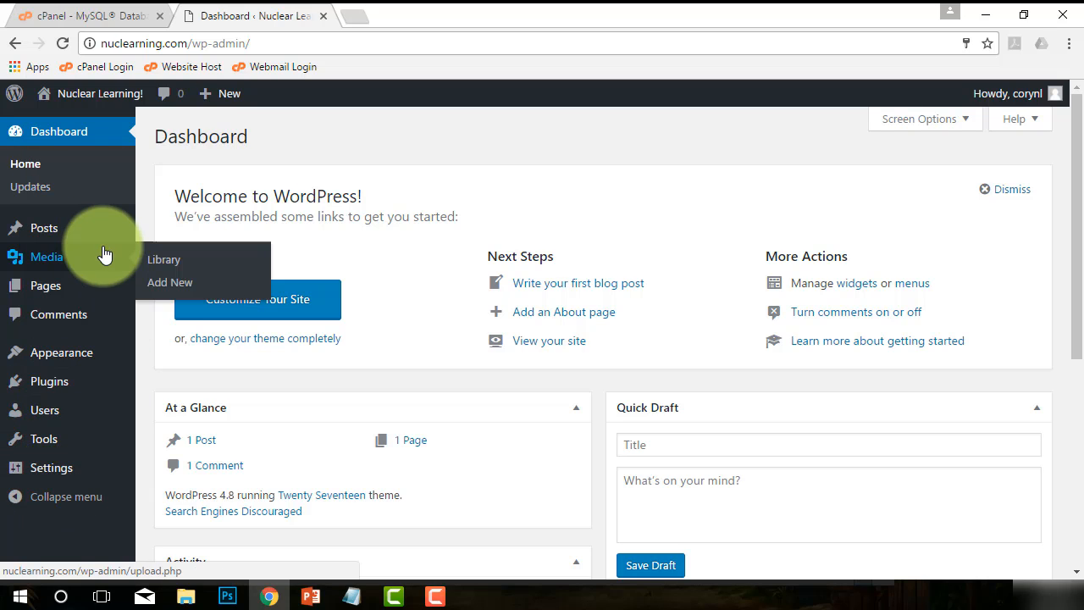
left_click(355, 14)
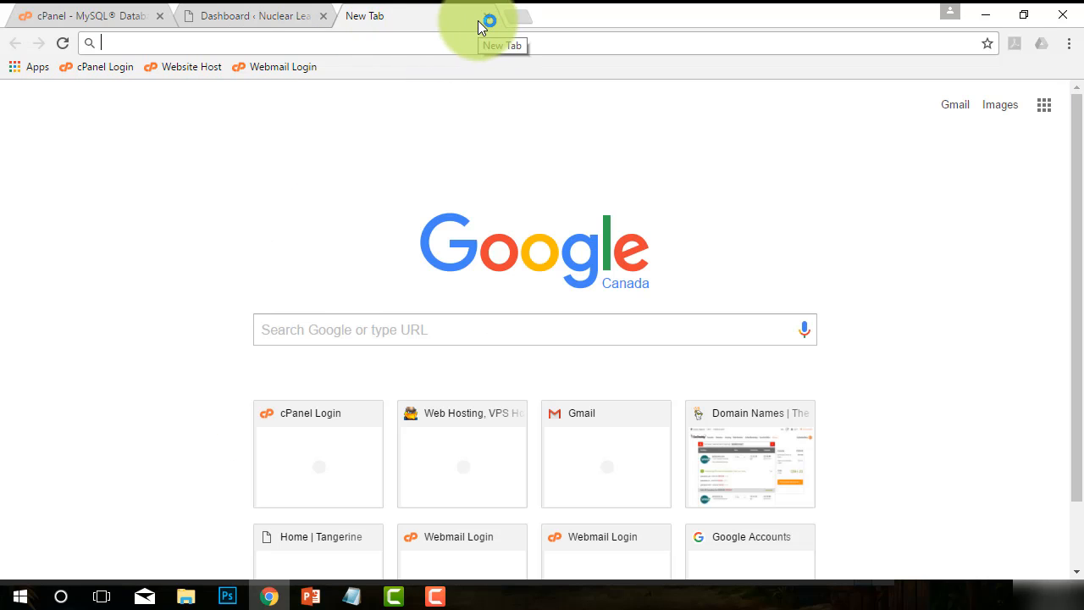
left_click(411, 39)
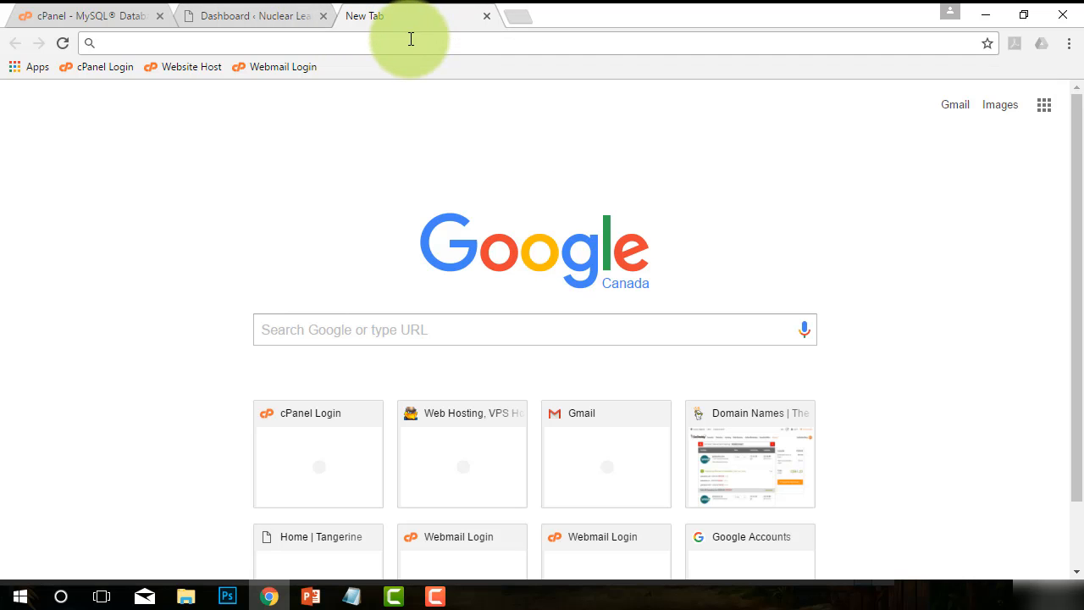
type("n")
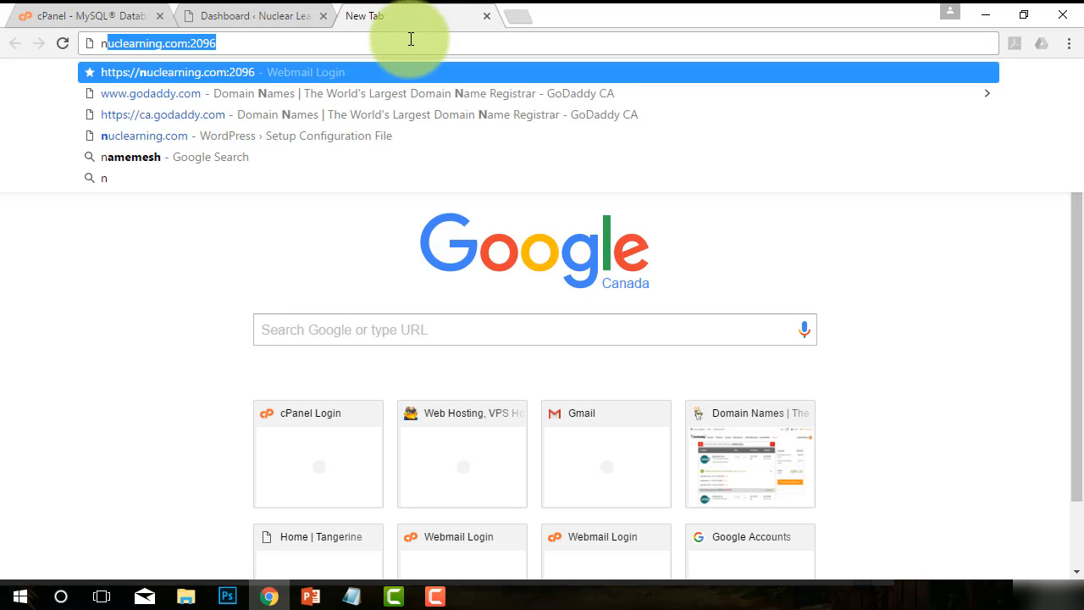
key("End")
key("BackSpace")
key("BackSpace")
key("BackSpace")
key("BackSpace")
key("BackSpace")
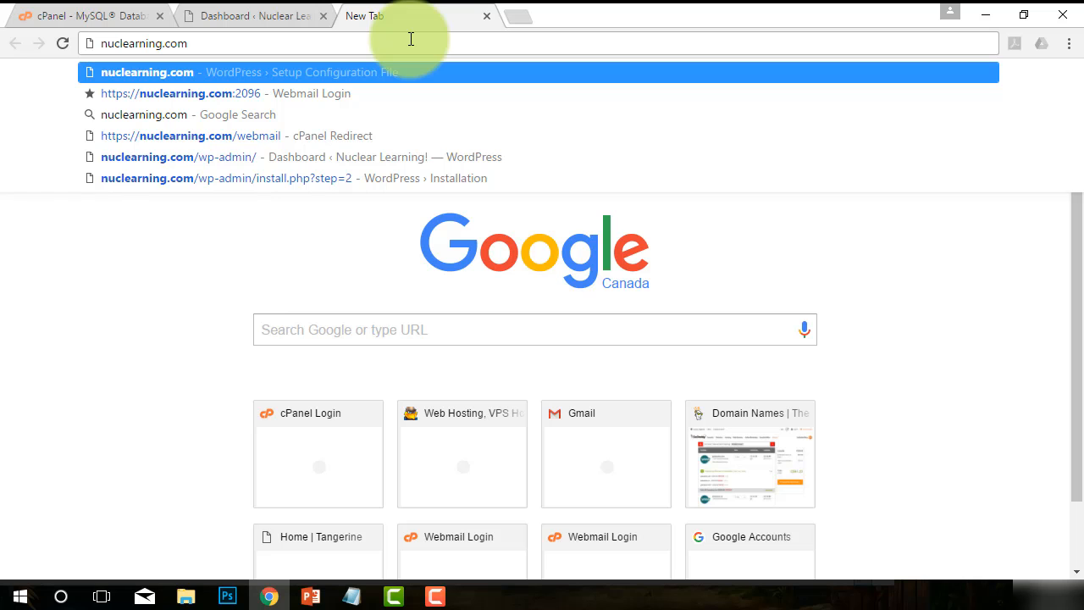
key("Return")
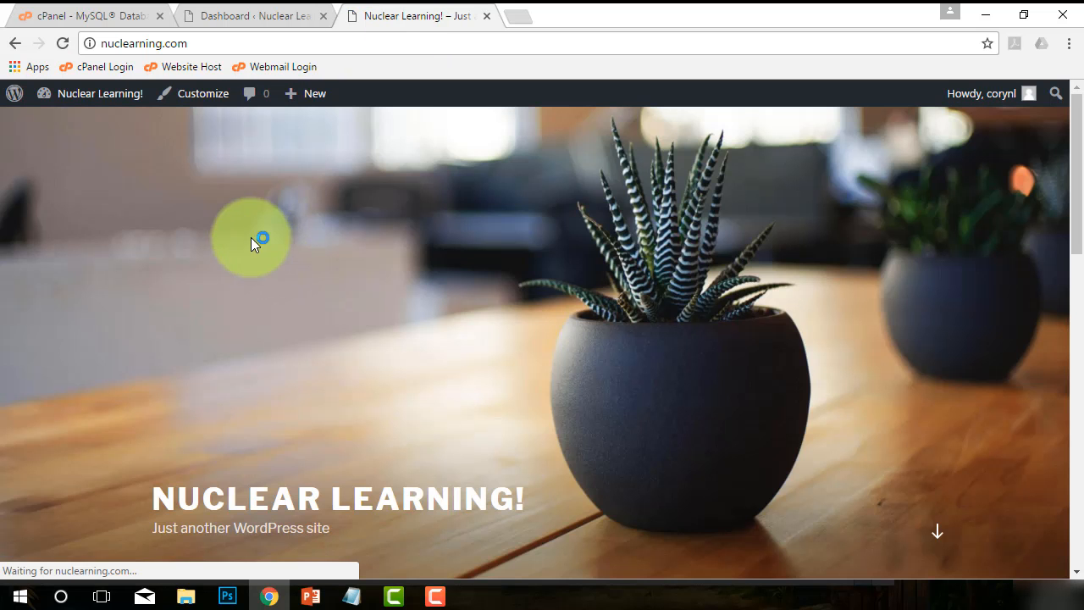
Scroll through the site's home page to examine its header, posts and sidebar.
scroll(627, 238, "down", 2)
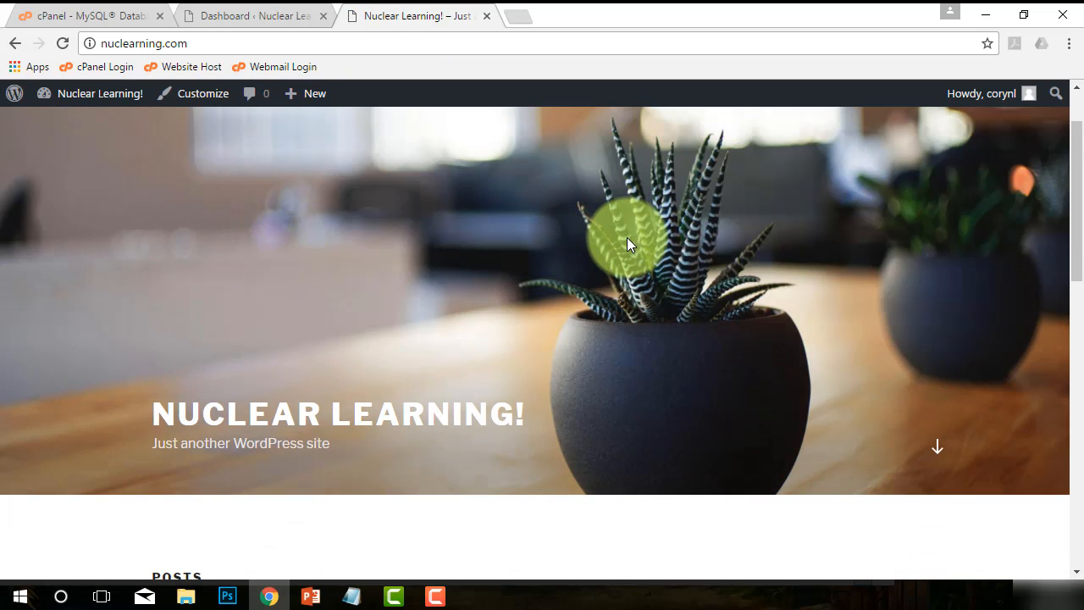
scroll(627, 237, "down", 4)
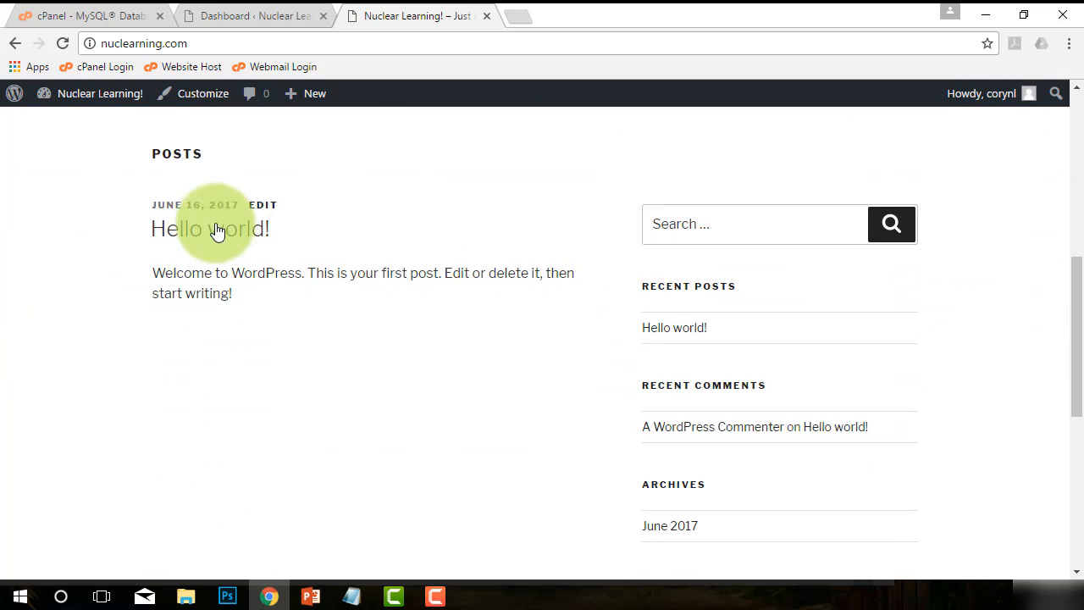
scroll(354, 315, "down", 1)
scroll(354, 315, "down", 5)
scroll(415, 392, "up", 10)
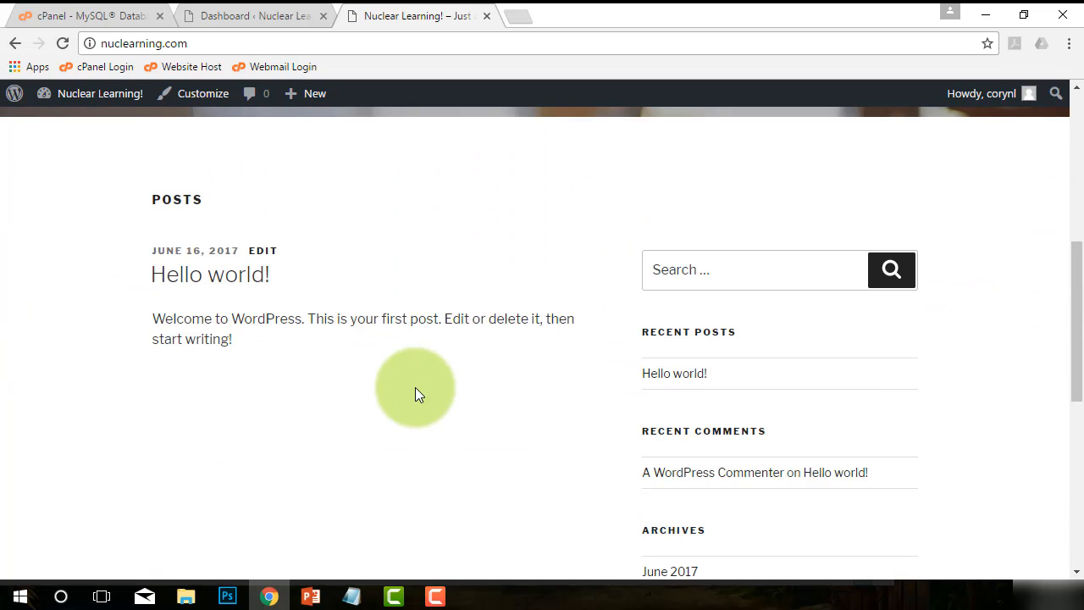
scroll(436, 416, "up", 1)
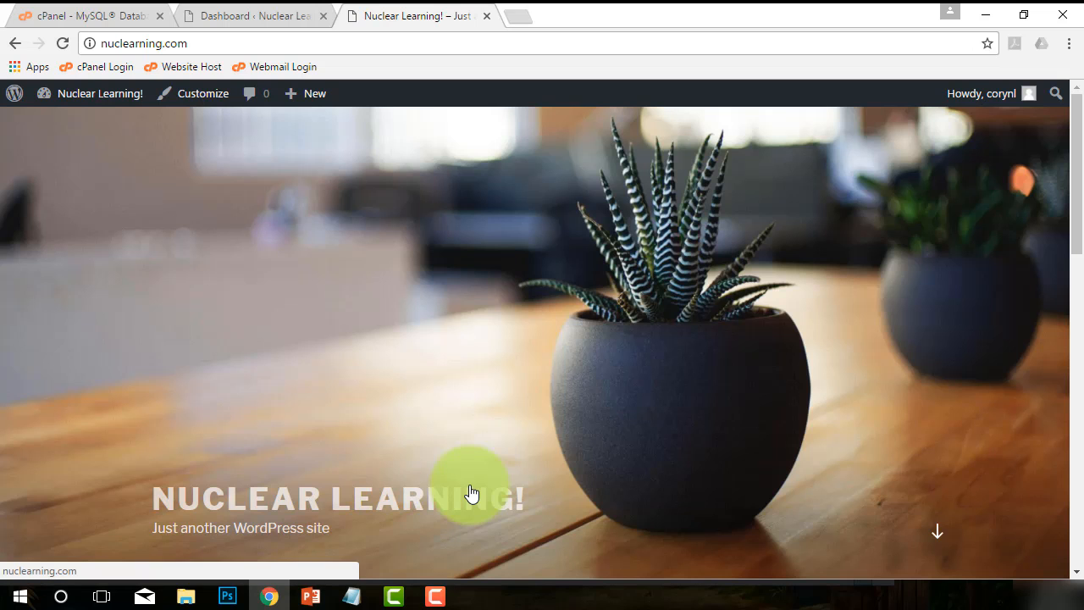
scroll(312, 432, "down", 3)
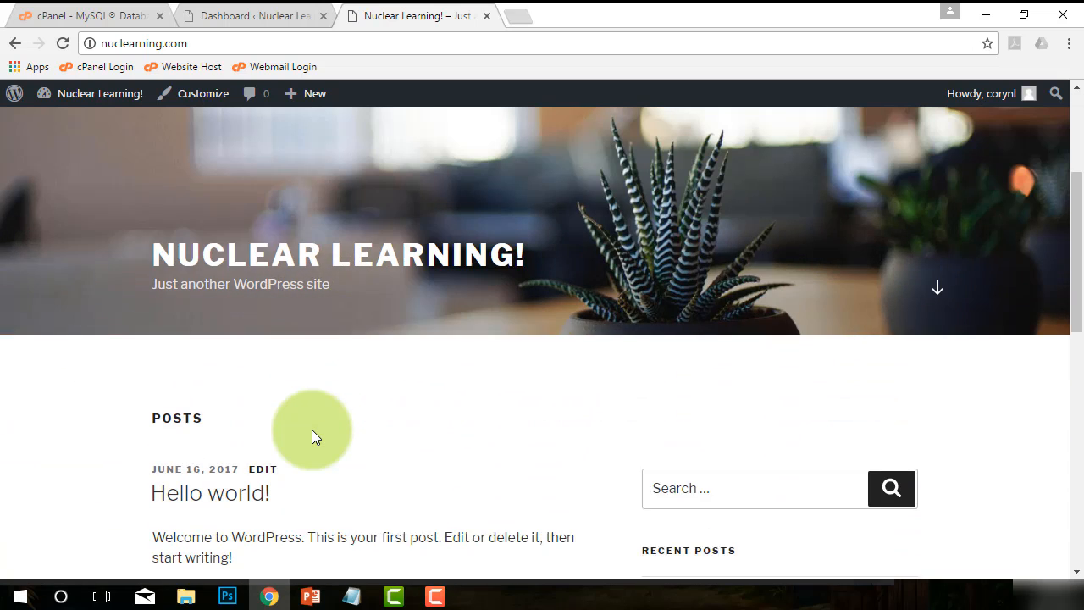
scroll(312, 430, "down", 6)
scroll(311, 428, "up", 10)
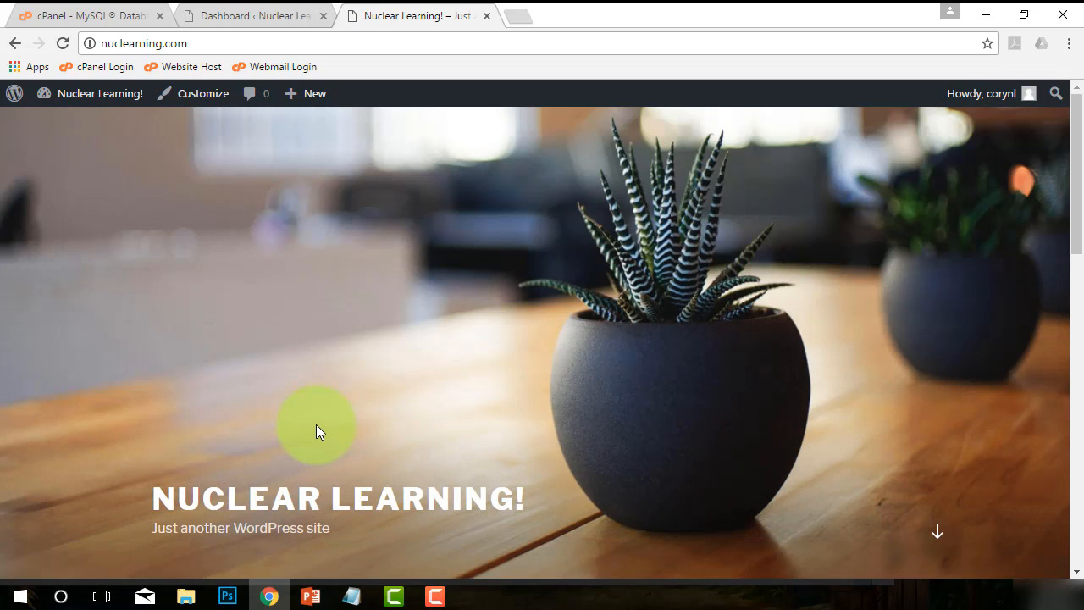